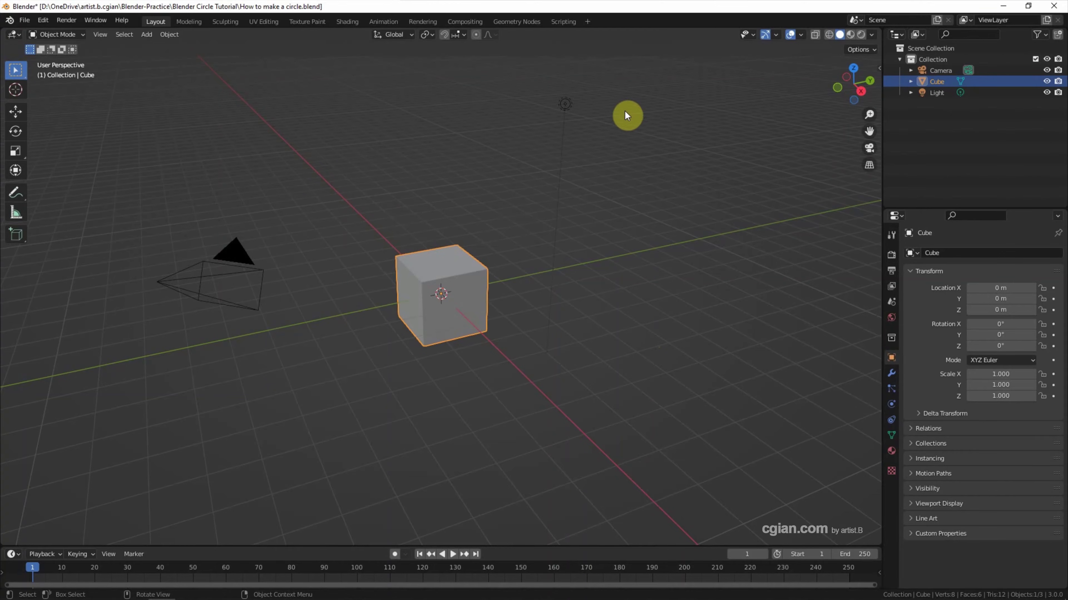
- Delete the default camera, cube and light, and add a mesh circle at the origin
drag(636, 72, 81, 454)
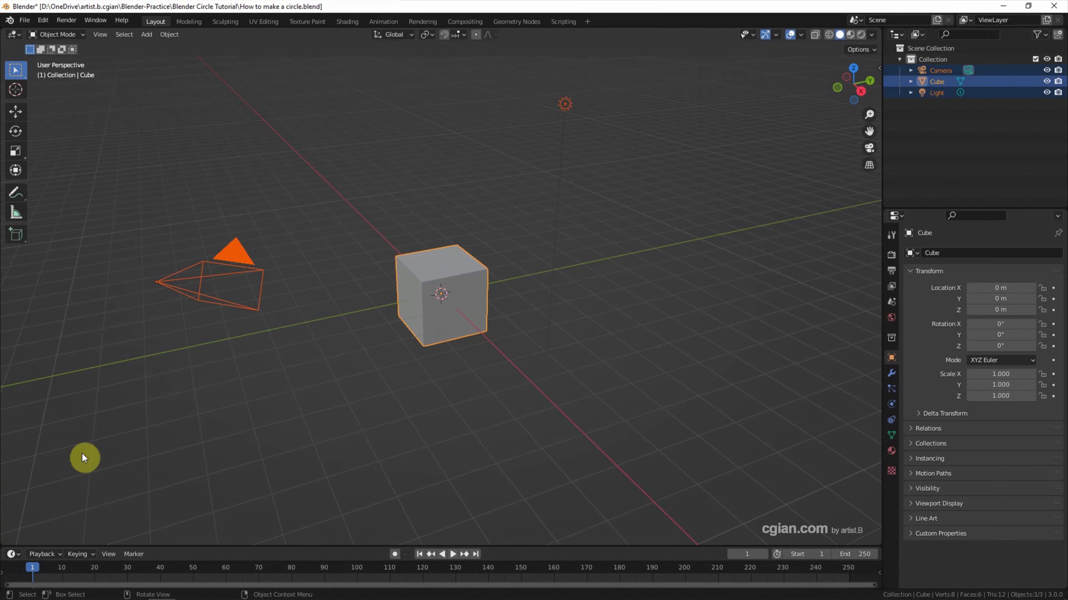
key(Delete)
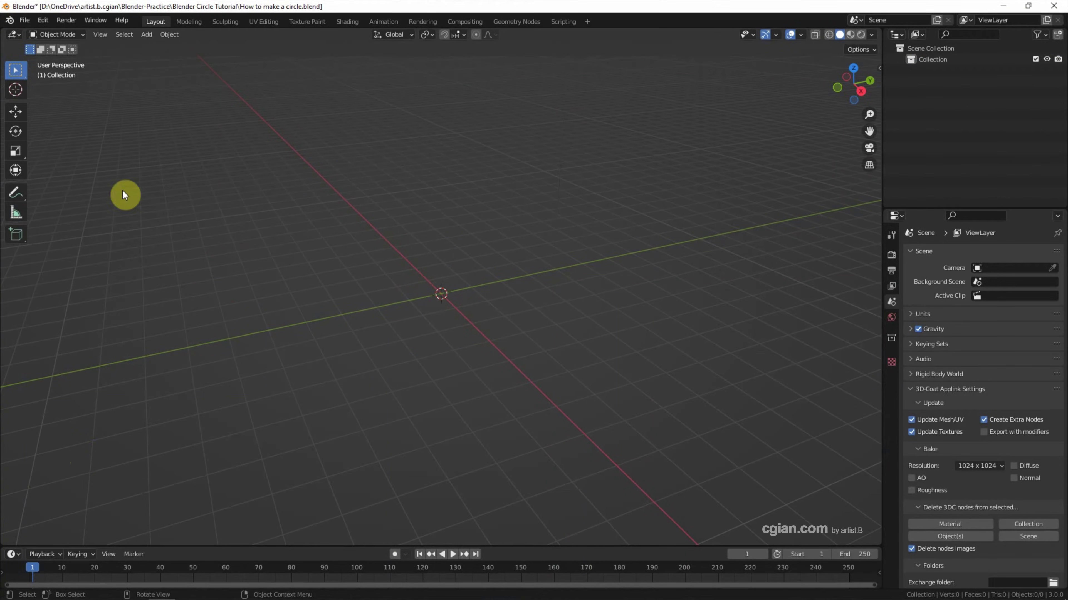
click(147, 33)
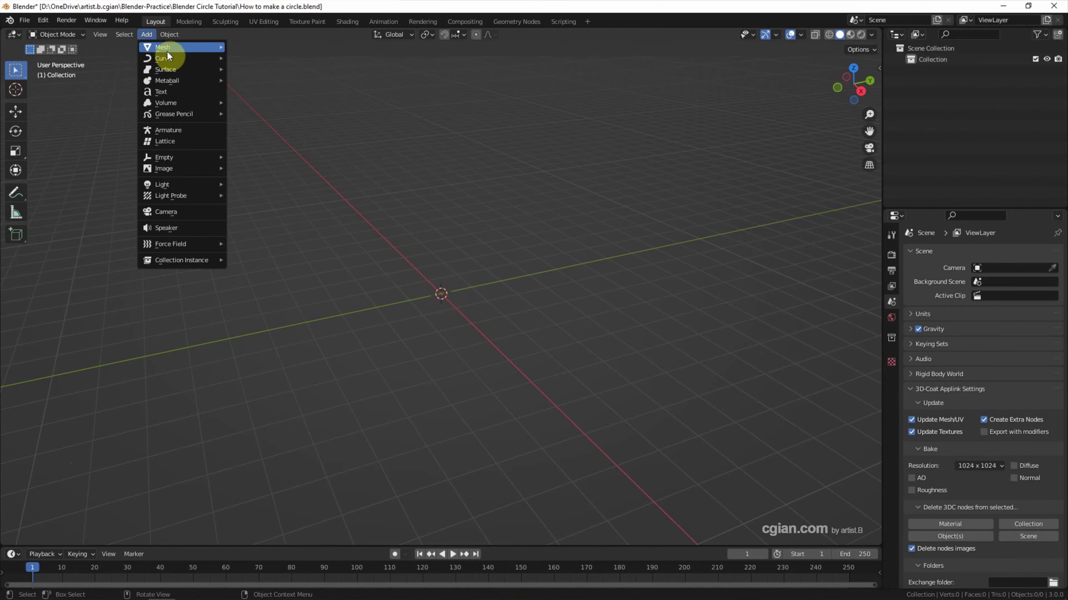
mouse_move(201, 46)
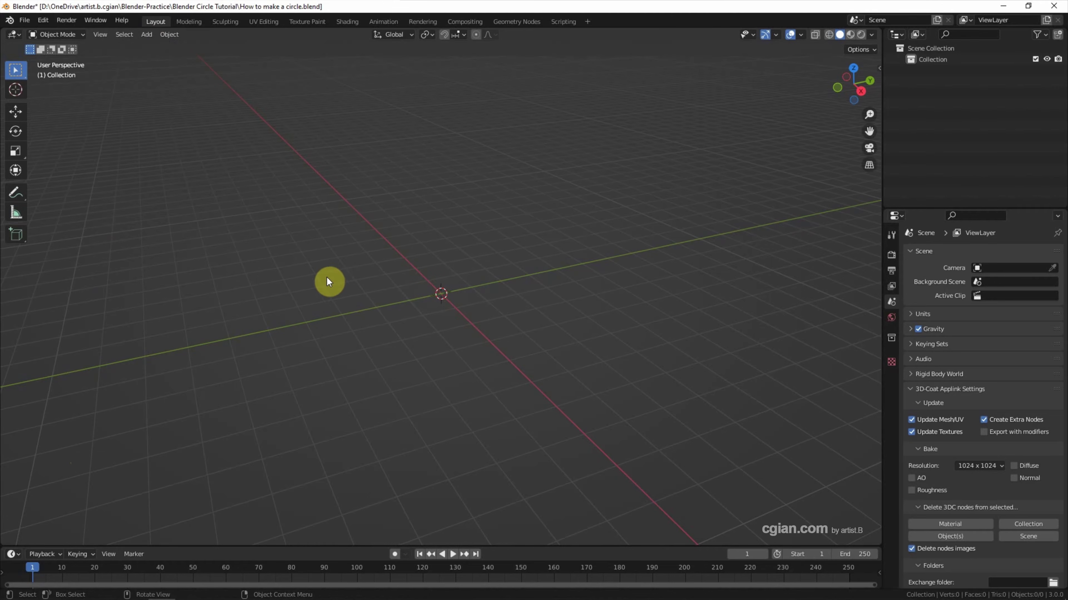
key(shift+a)
mouse_move(327, 279)
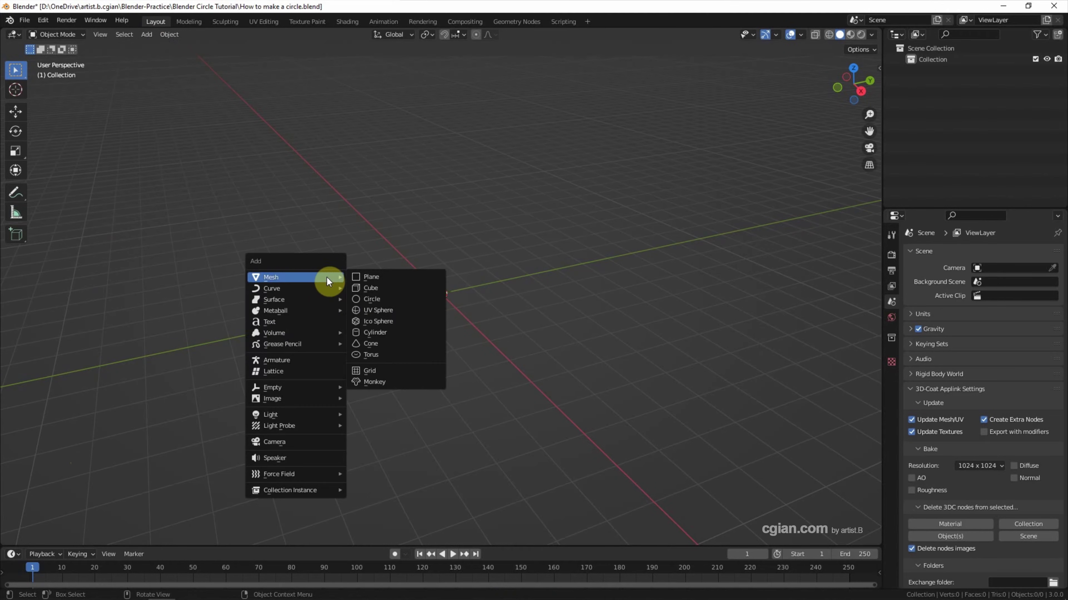
click(377, 298)
scroll(325, 307, up, 10)
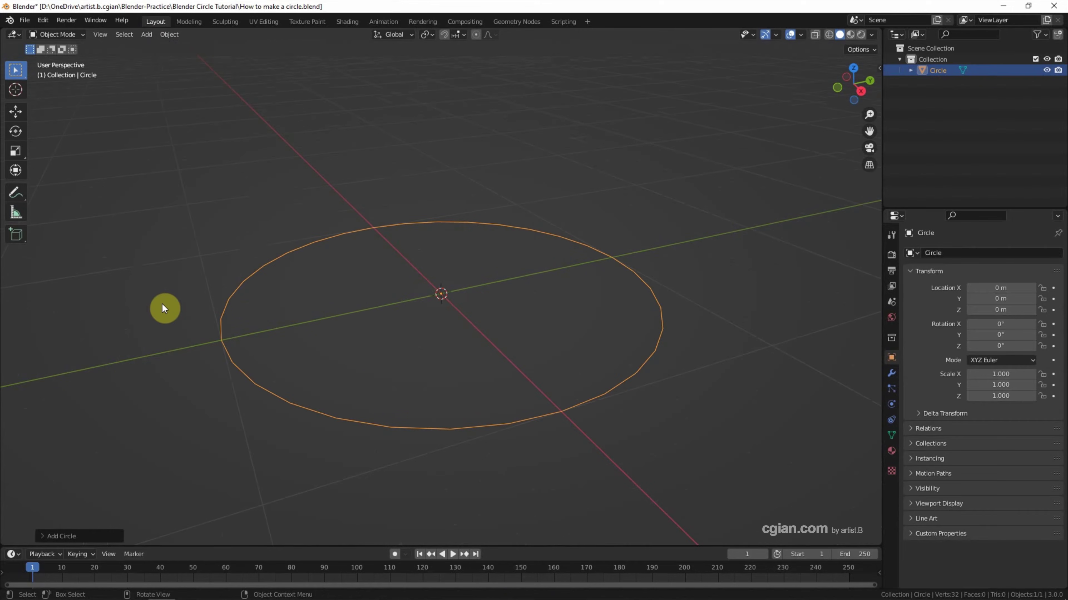
middle_drag(162, 303, 184, 333)
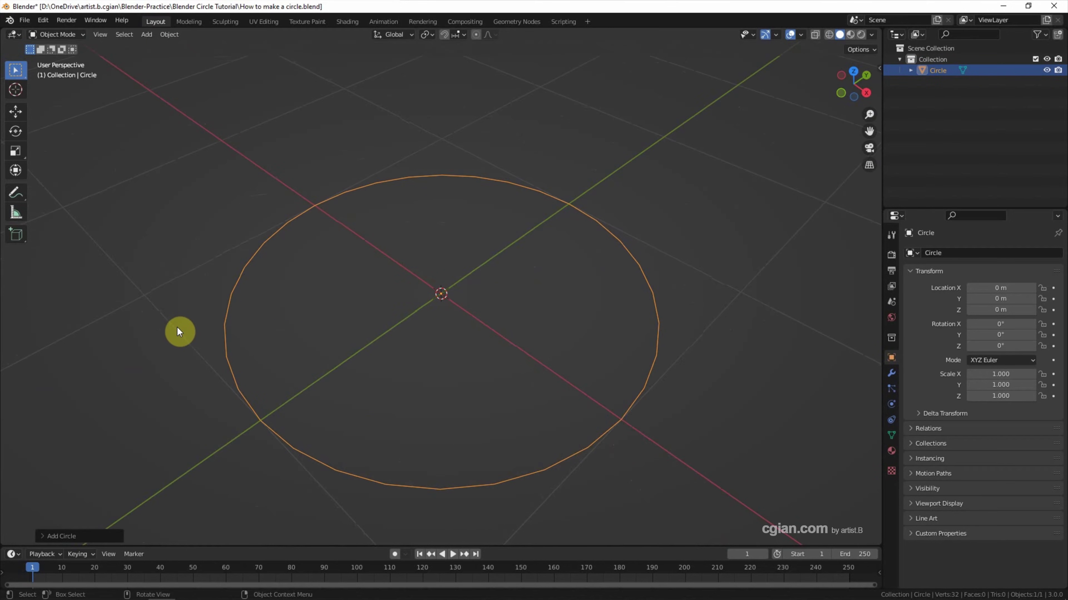
- Set the new circle to 20 vertices with a radius of 1 m
click(44, 536)
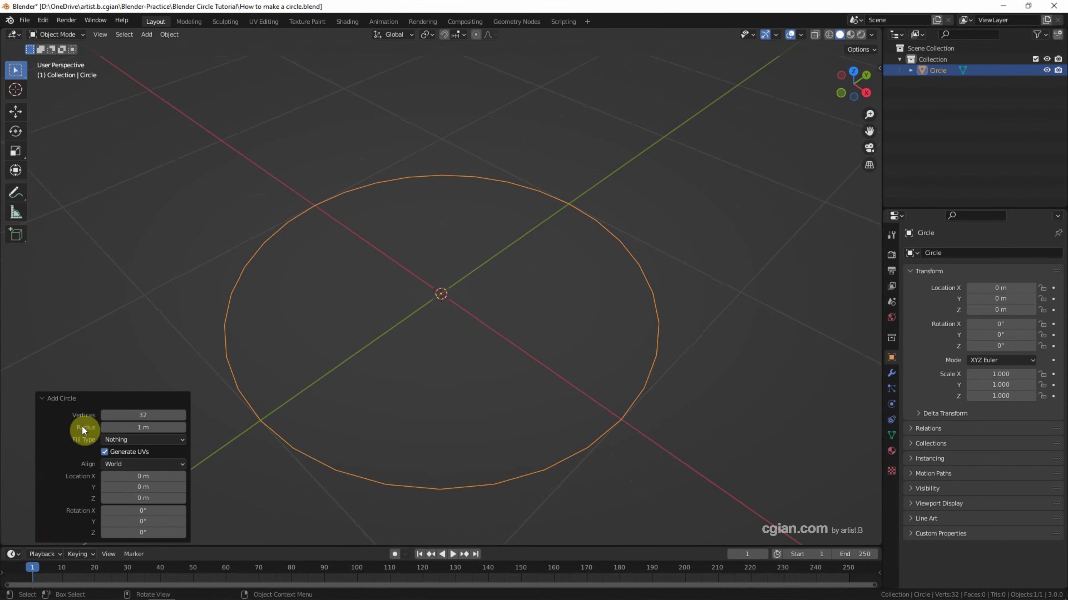
drag(103, 414, 76, 414)
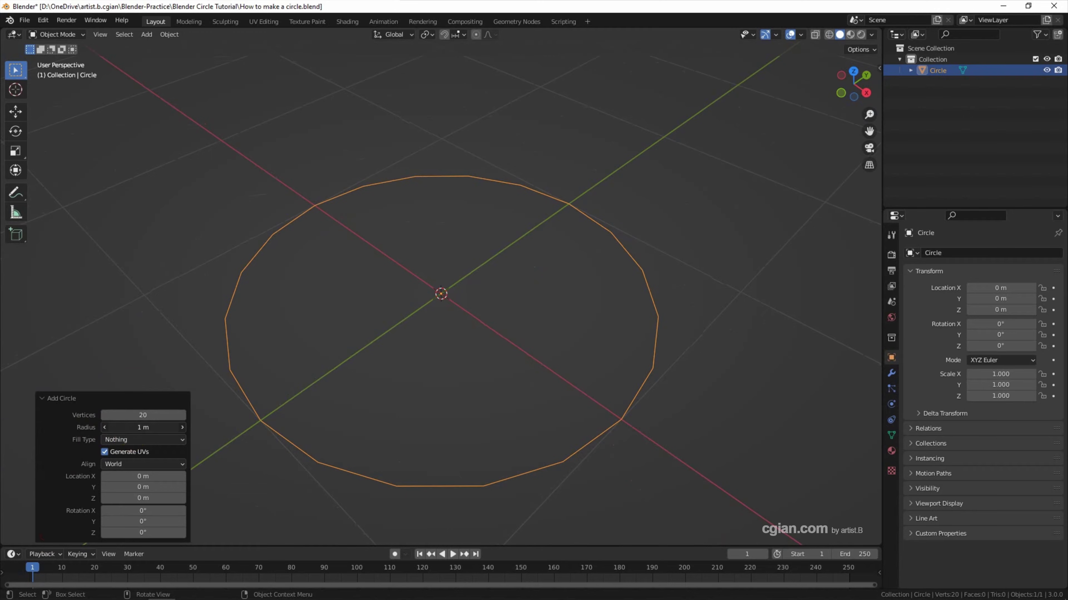
mouse_move(125, 428)
mouse_down()
mouse_move(139, 436)
mouse_move(124, 432)
mouse_move(139, 427)
mouse_up()
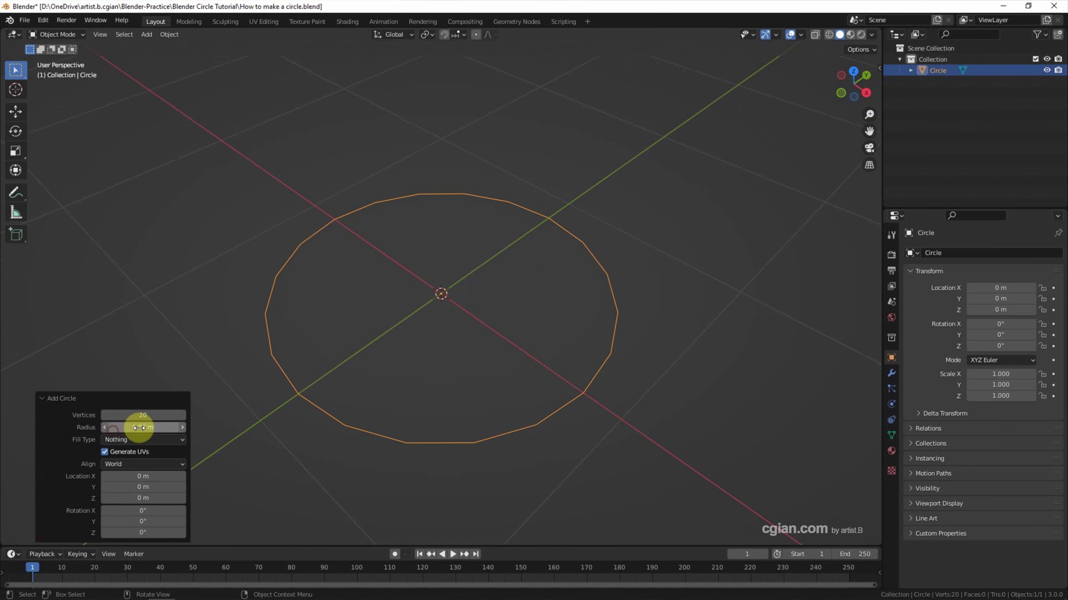
click(140, 428)
text(1)
key(Return)
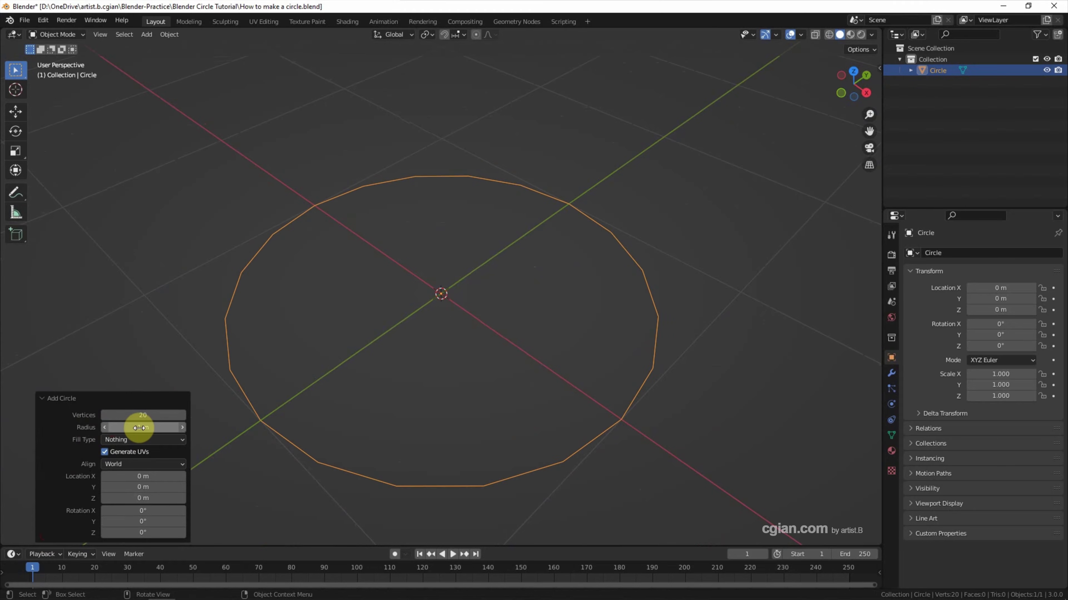
- Turn on the Wireframe overlay for the viewport
click(801, 33)
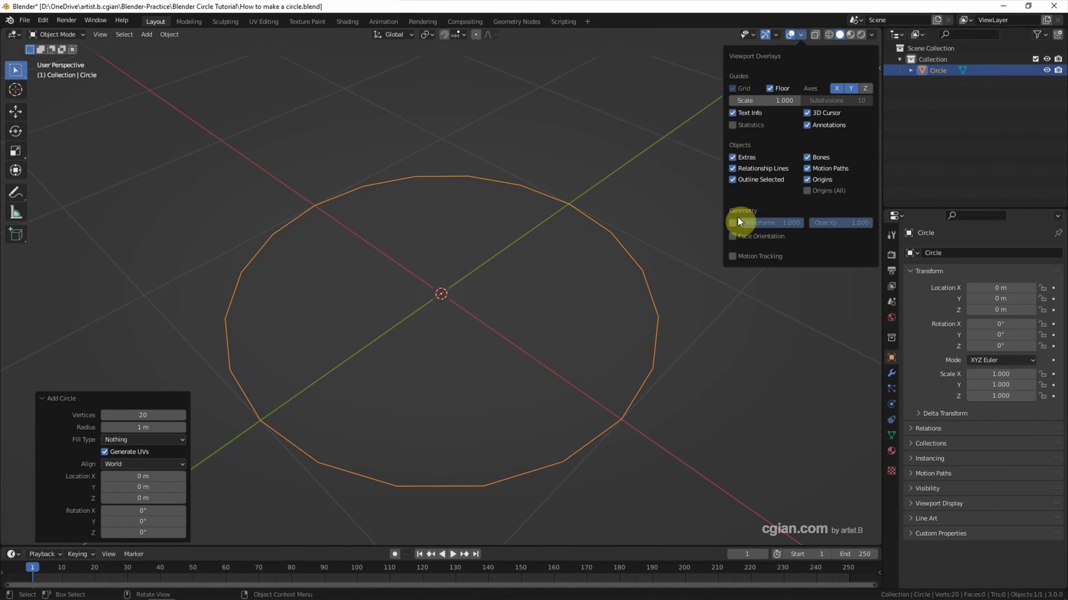
click(733, 223)
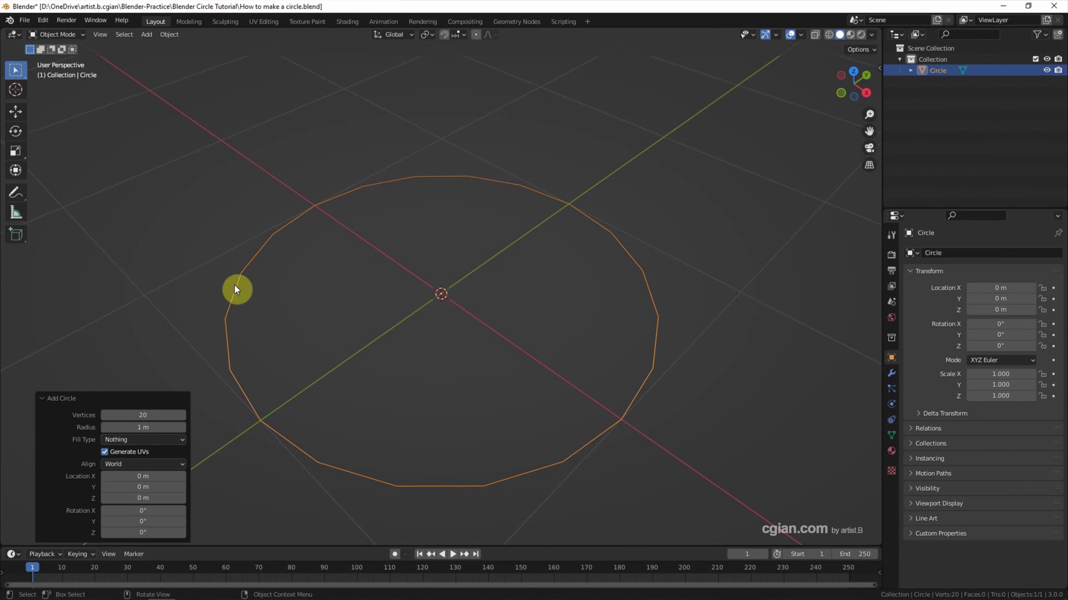
- Try the N-Gon and Triangle Fan fill types on the circle, and return the fill type to Nothing
click(110, 440)
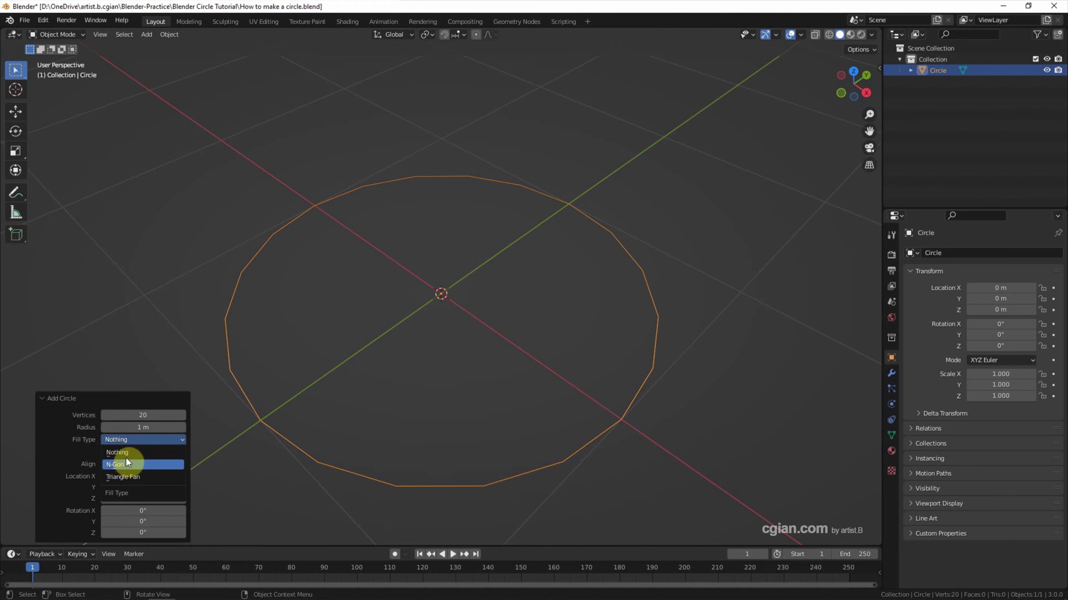
click(134, 464)
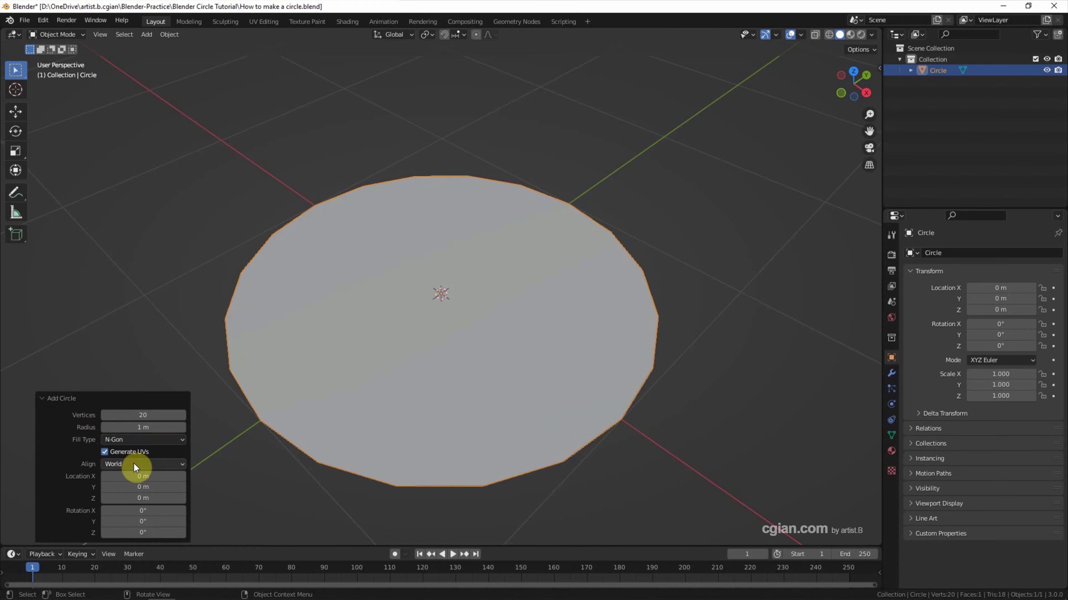
click(136, 439)
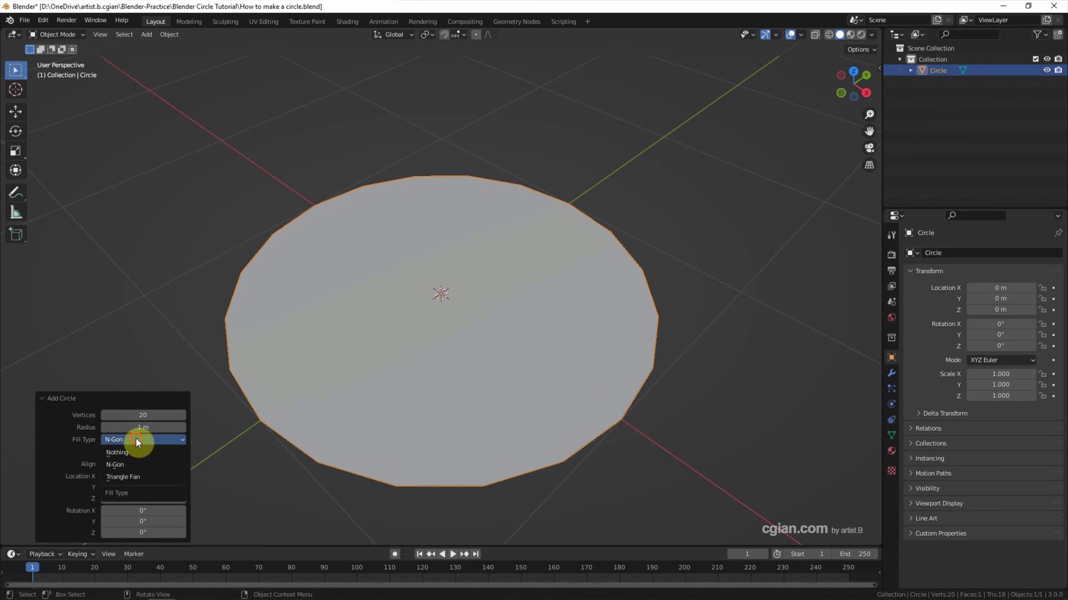
click(134, 475)
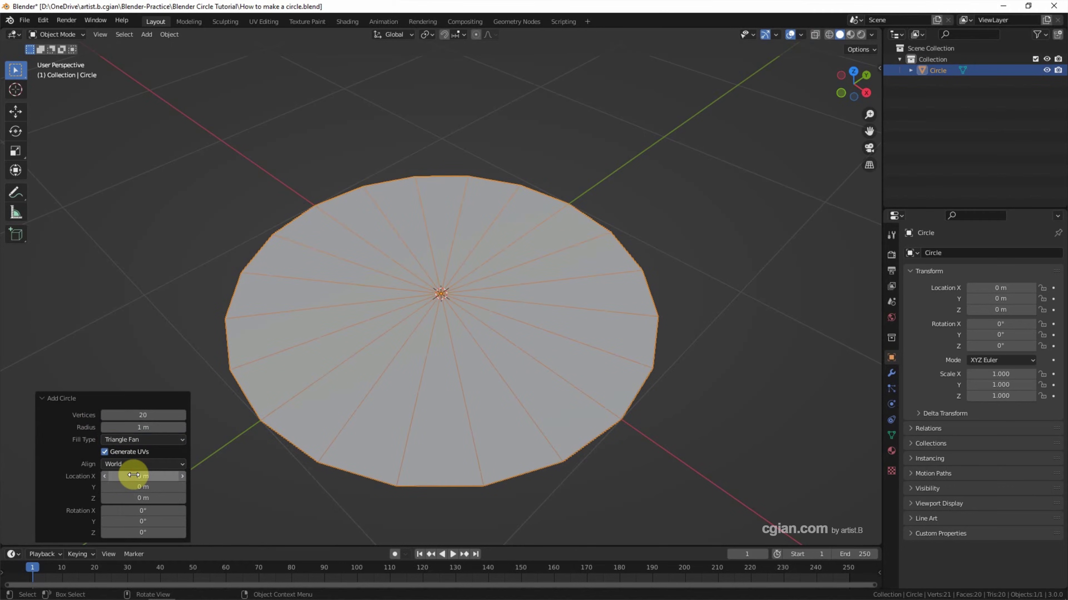
click(135, 440)
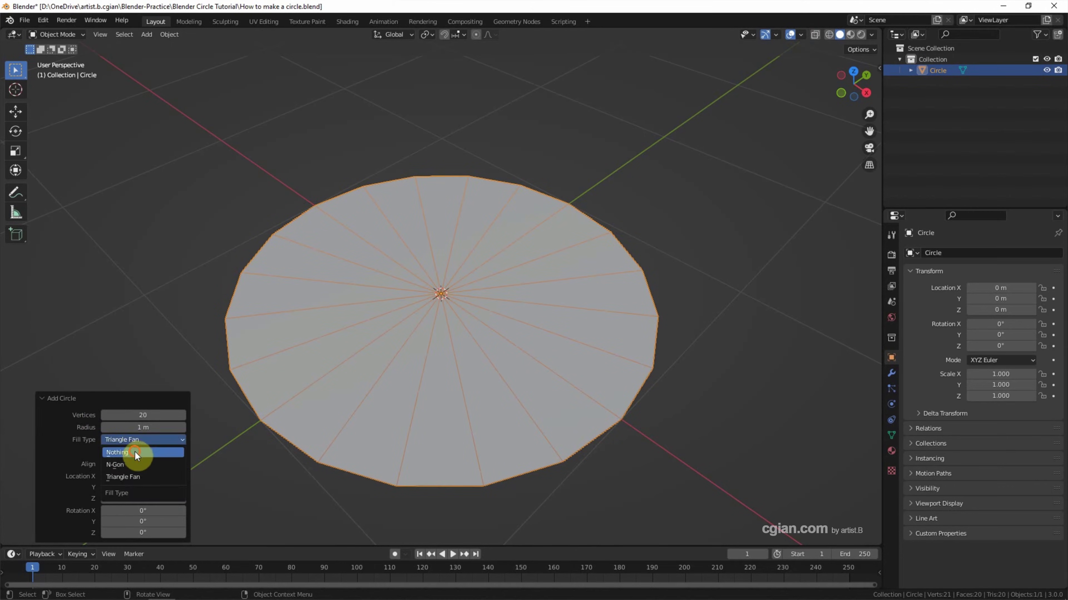
click(135, 453)
- Reselect the circle outline in the viewport and switch it to Edit Mode
click(233, 463)
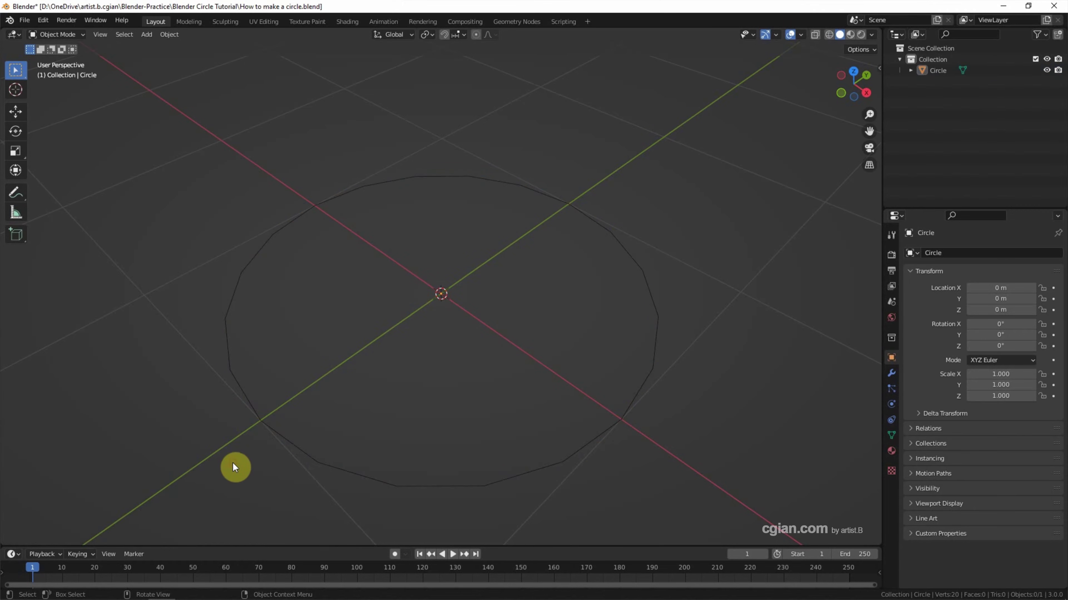
click(283, 436)
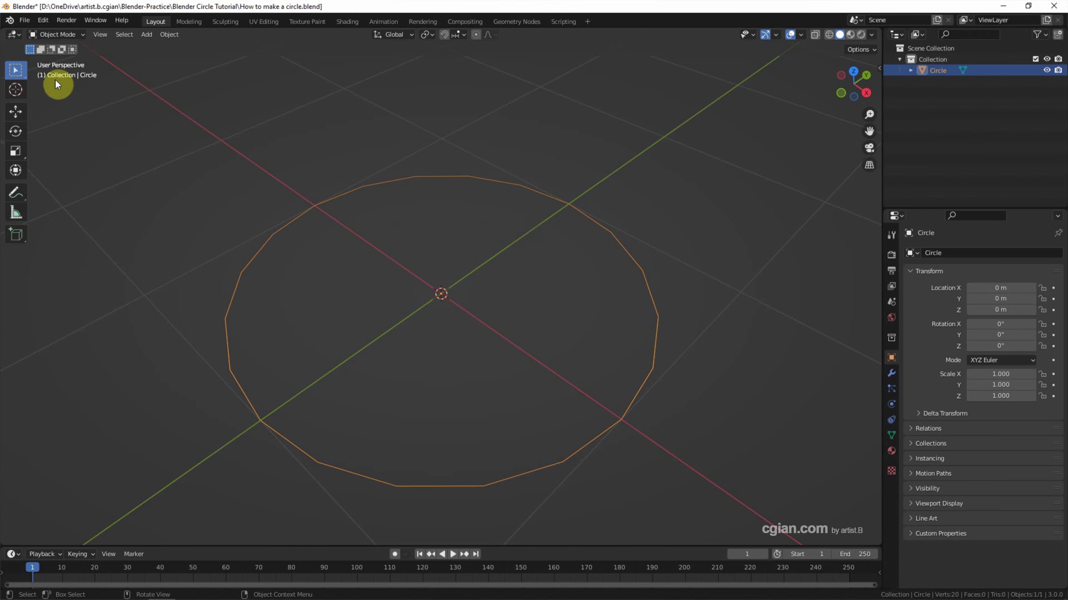
click(59, 33)
click(62, 57)
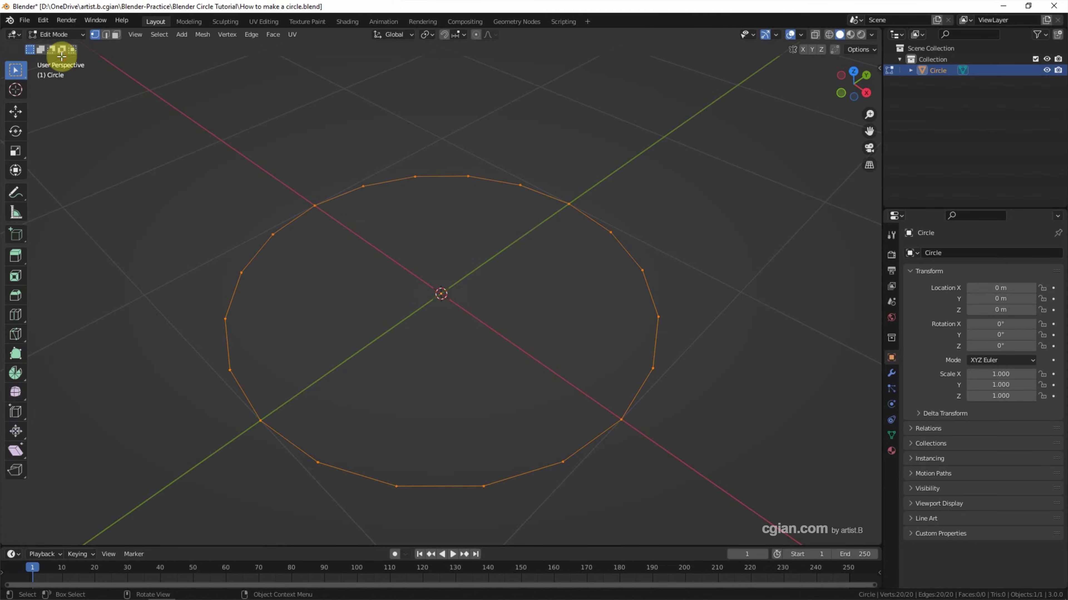
- Try the Fill command on the circle's edge loop and undo it
click(273, 34)
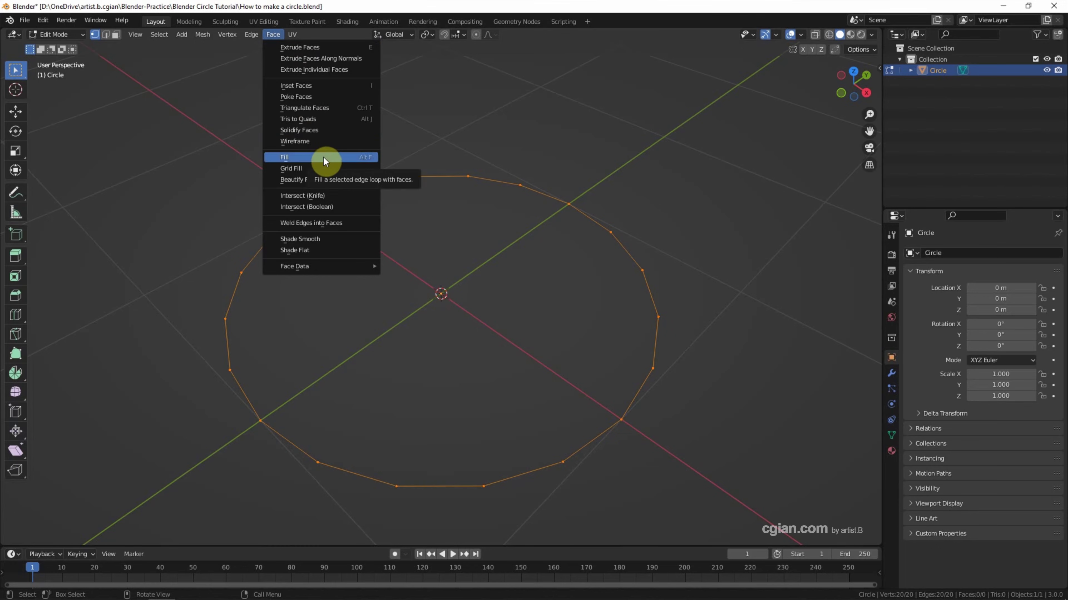
click(348, 157)
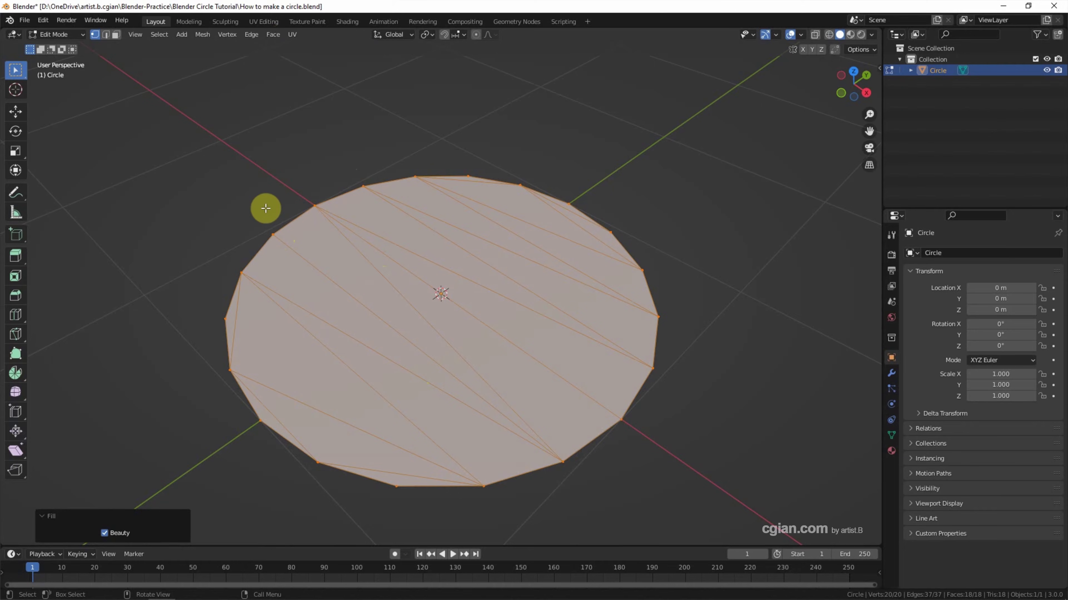
key(ctrl+z)
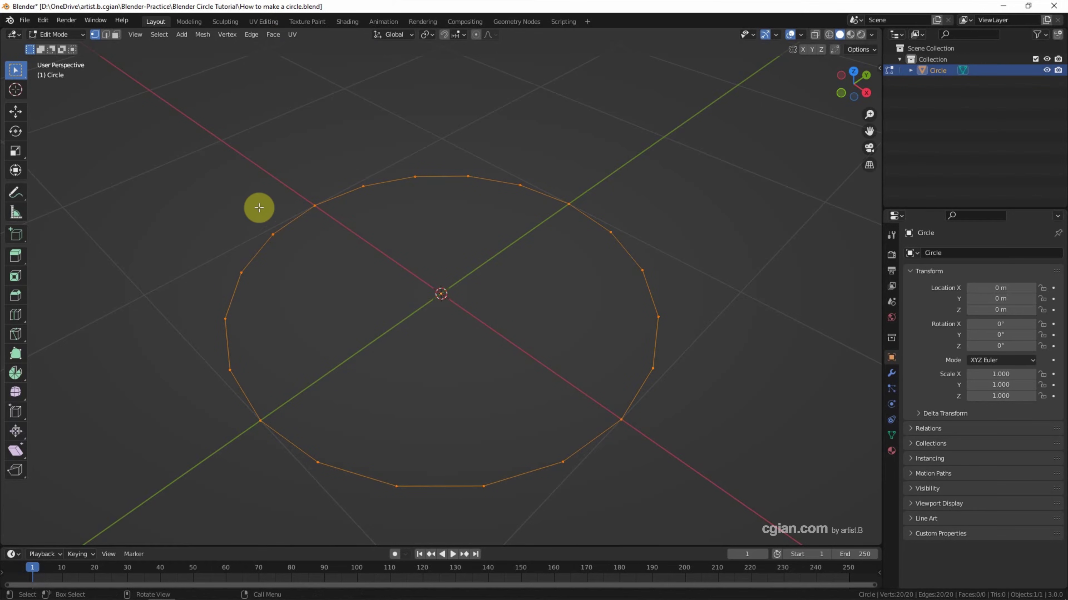
- Grid-fill the circle with a span of 6 and an offset of 4, and clear the selection
click(273, 34)
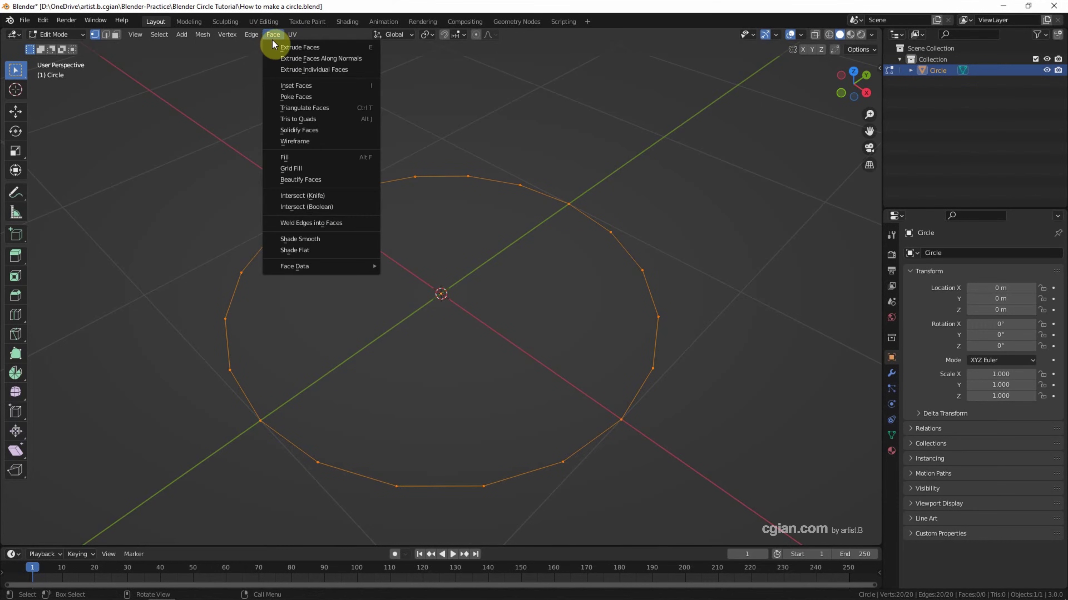
click(316, 168)
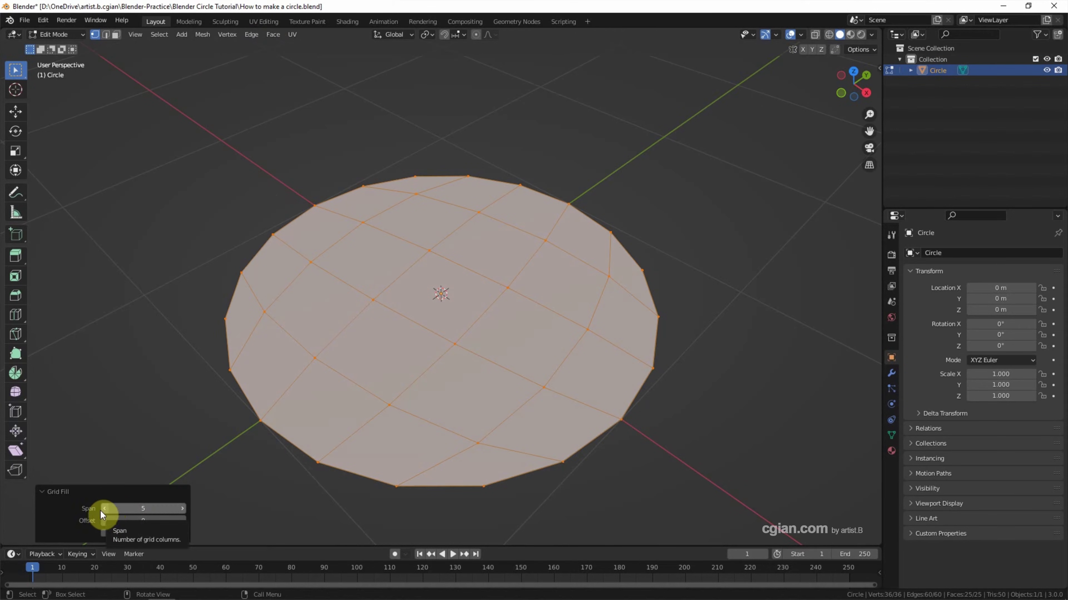
click(182, 509)
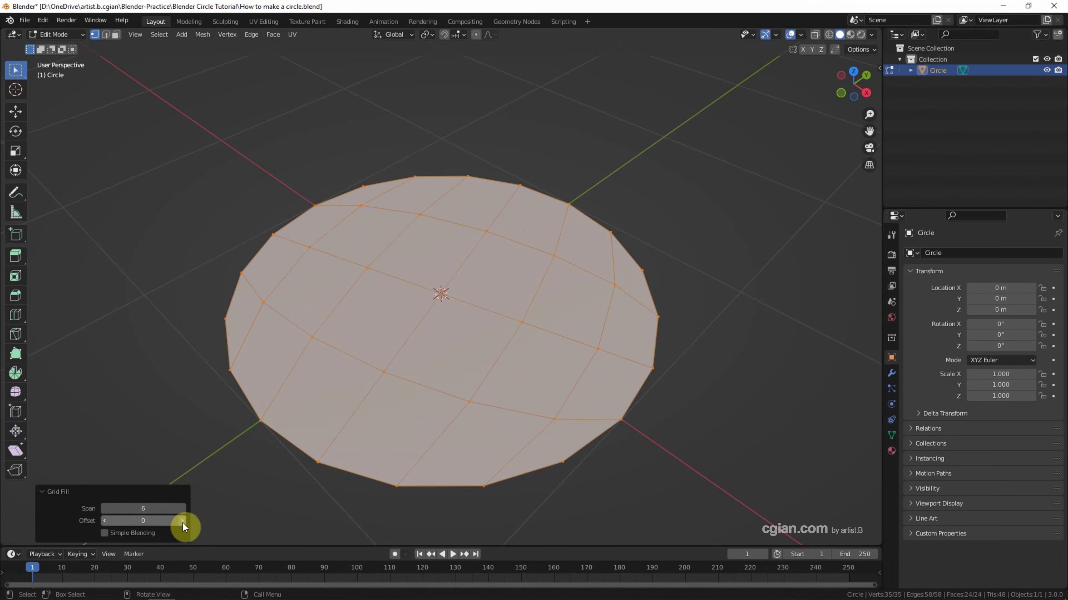
click(183, 522)
click(183, 523)
click(183, 522)
click(182, 522)
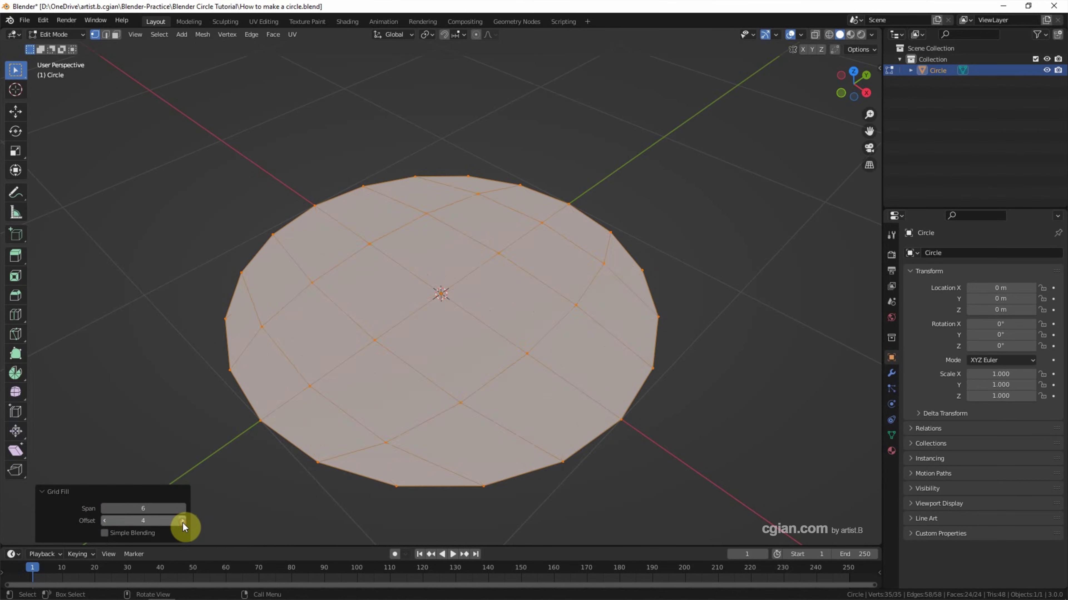
click(202, 520)
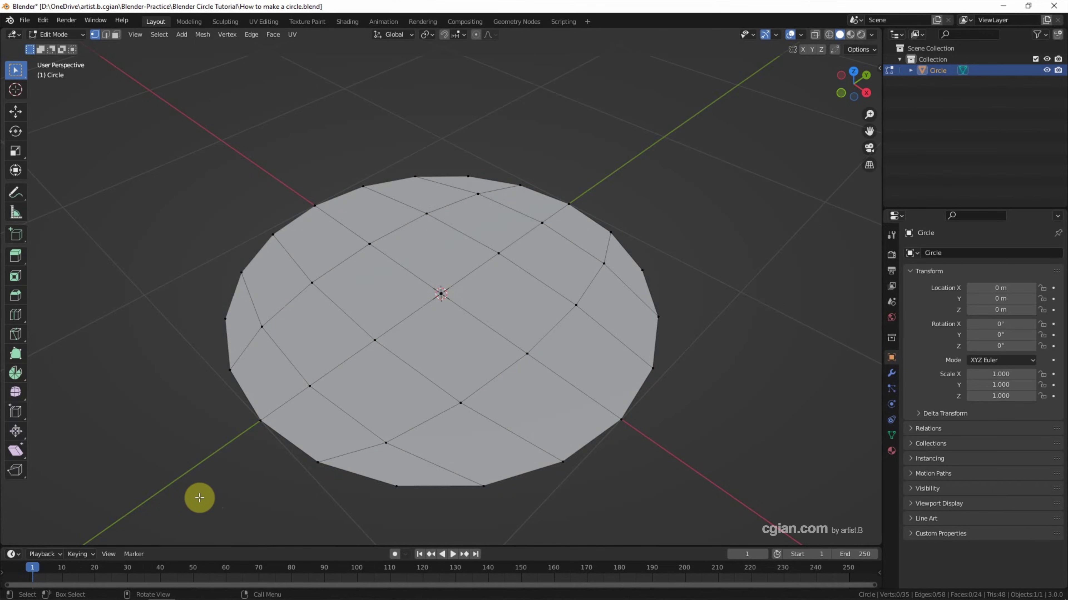
- In face select mode, extrude all the circle's faces upward about 0.35 m and deselect everything
click(116, 34)
key(a)
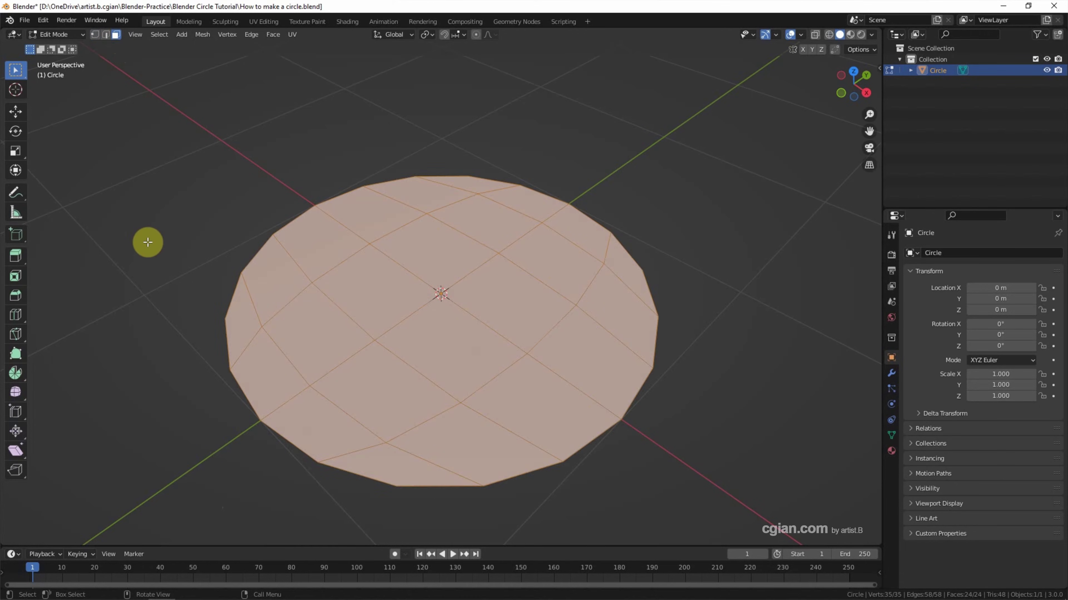
key(e)
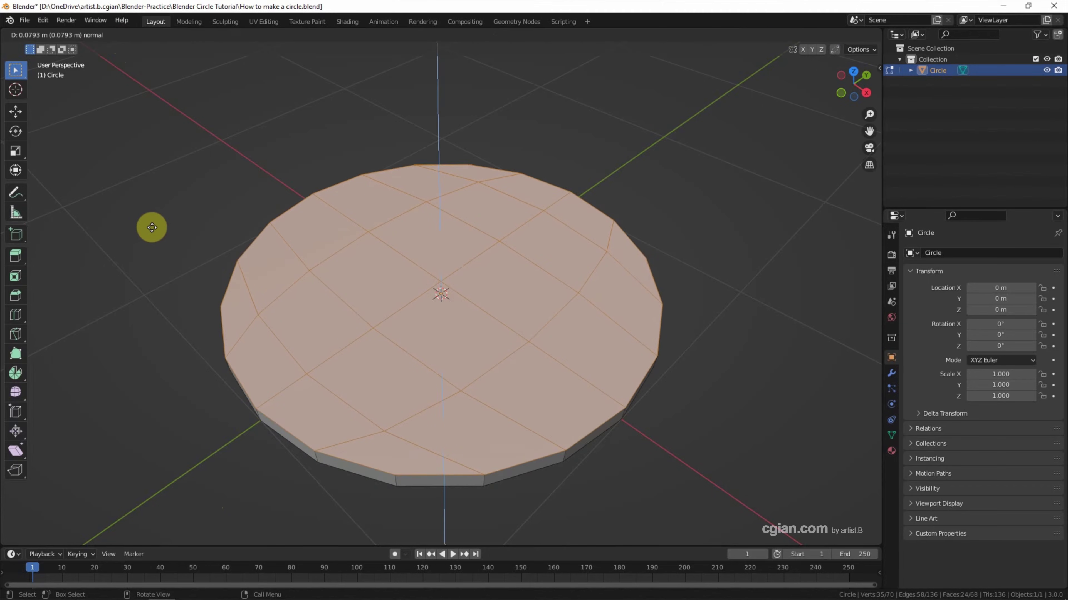
click(150, 183)
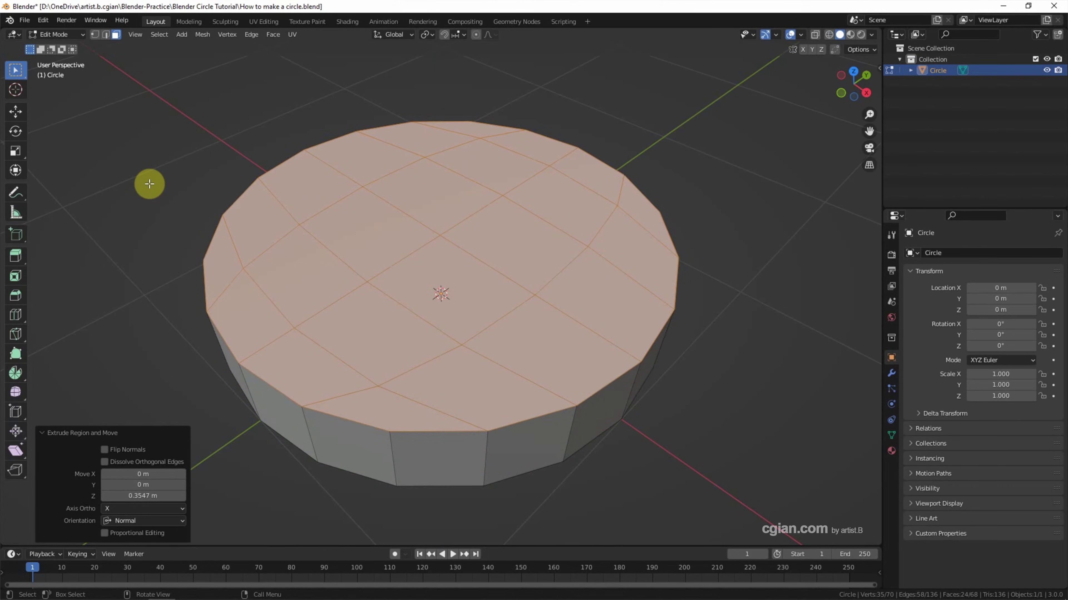
key(alt+a)
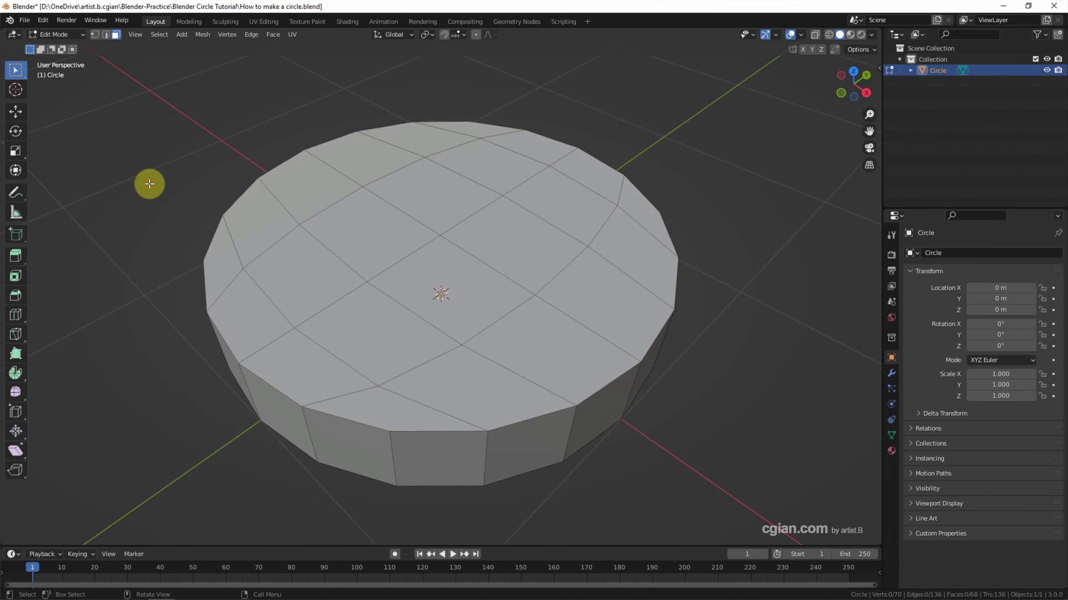
- Undo the extrusion of the circle's faces and clear the selection
key(ctrl+z)
key(ctrl+z)
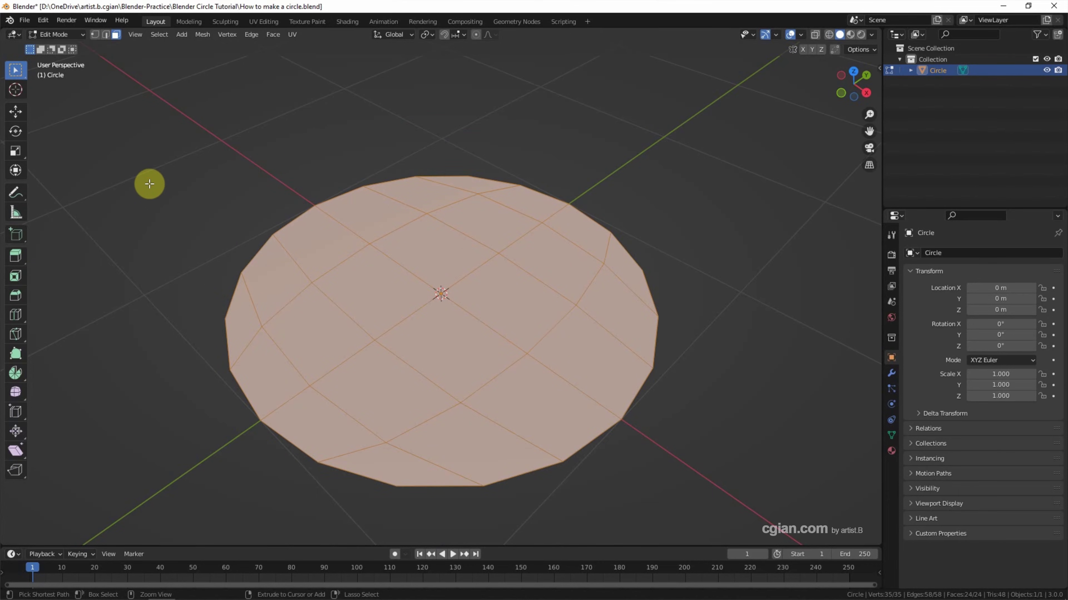
key(alt+a)
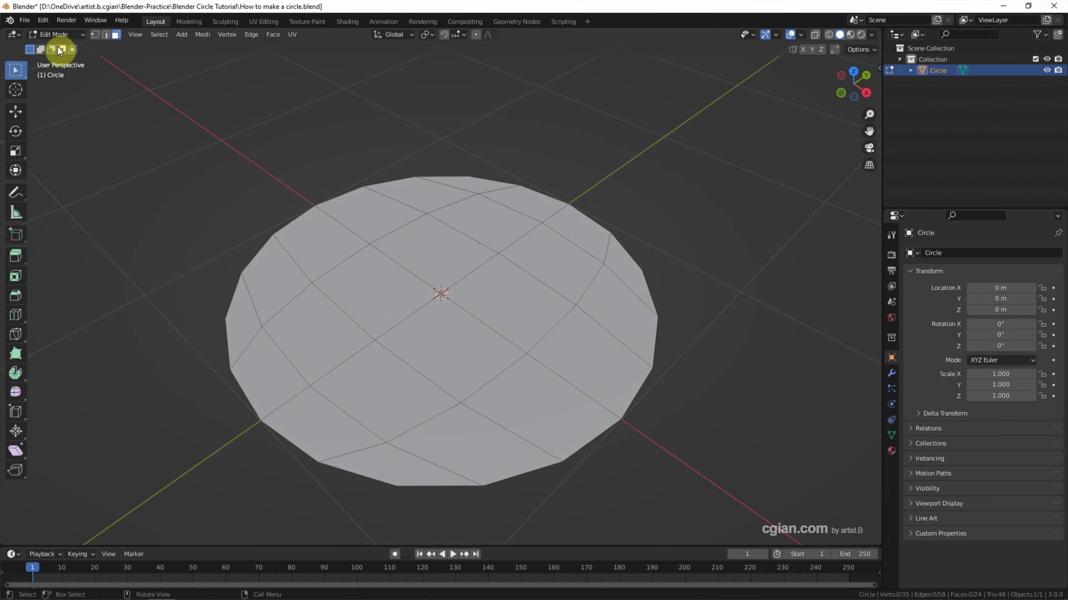
- Return to Object Mode and add a Solidify modifier to the circle
click(59, 34)
click(61, 47)
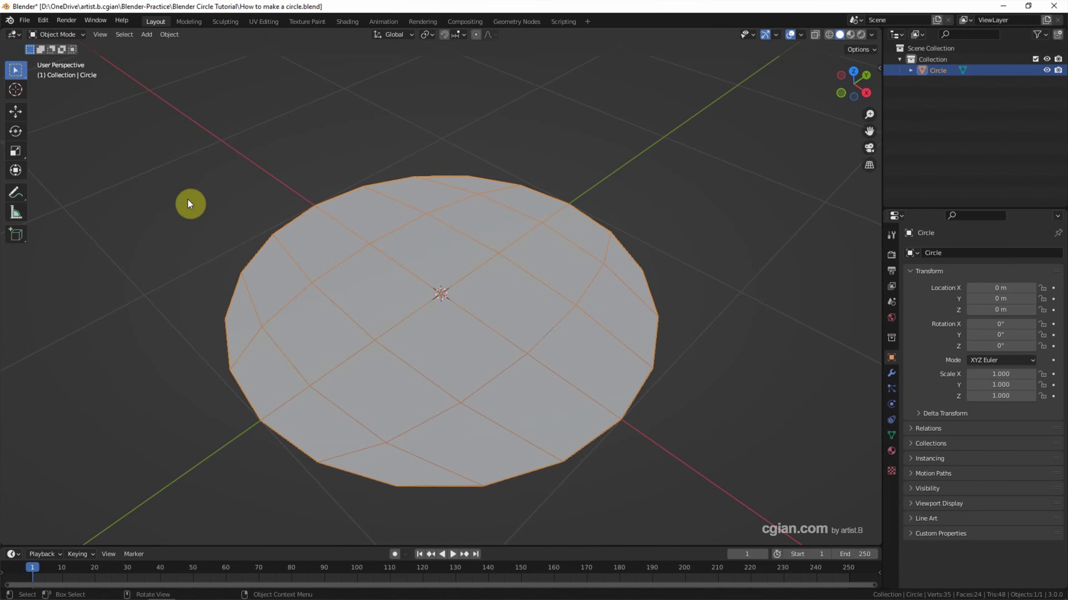
click(891, 374)
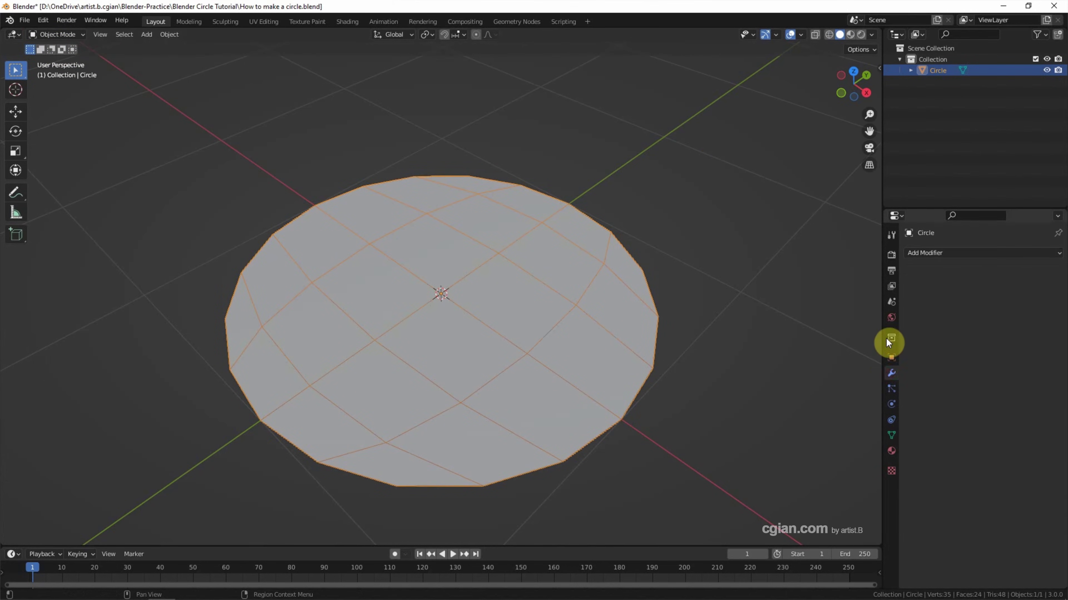
click(929, 253)
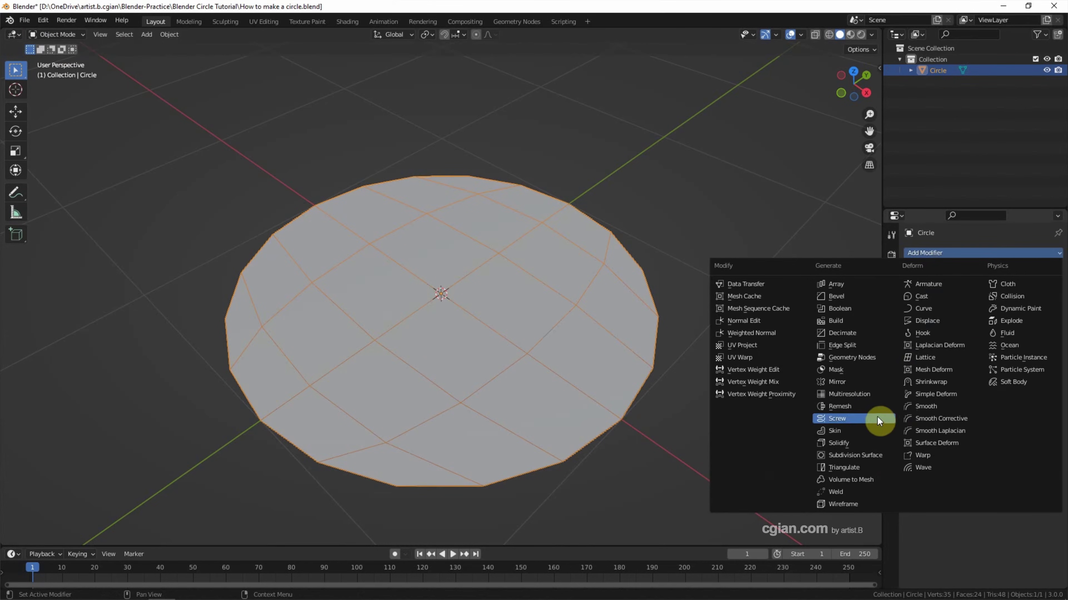
click(857, 442)
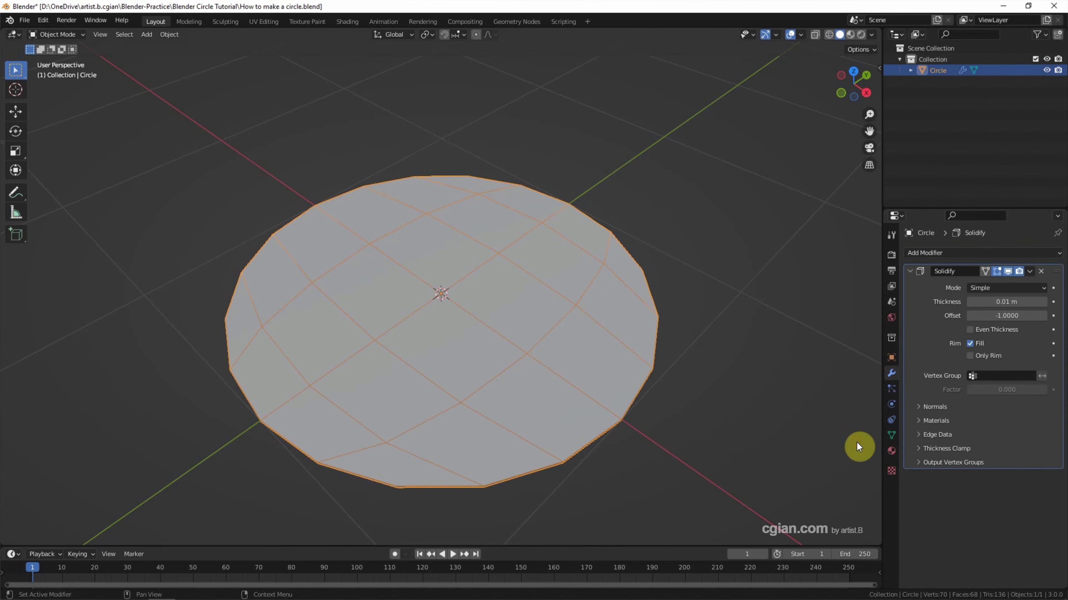
- Raise the Solidify thickness of the circle to 0.12 m
click(1043, 301)
click(1043, 302)
click(1043, 301)
click(1043, 302)
click(1043, 302)
click(1043, 301)
click(1043, 302)
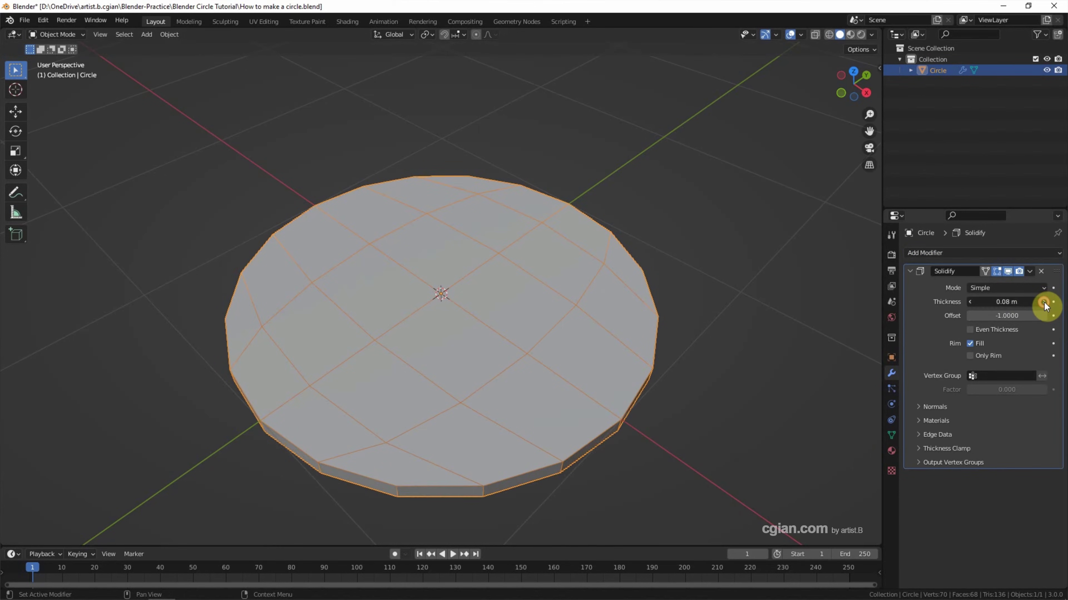
click(1043, 301)
click(1043, 302)
click(1044, 301)
click(1043, 302)
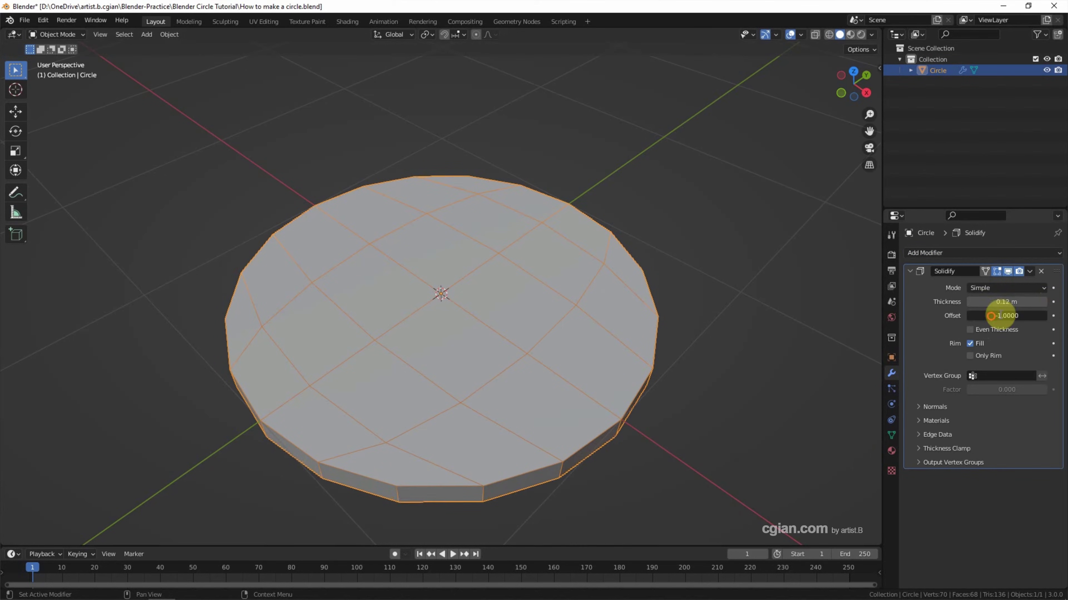
- Set the circle's Solidify offset to 1 and increase its thickness to 0.25 m
click(993, 315)
text(1)
key(Return)
click(1043, 302)
click(1043, 302)
click(1043, 302)
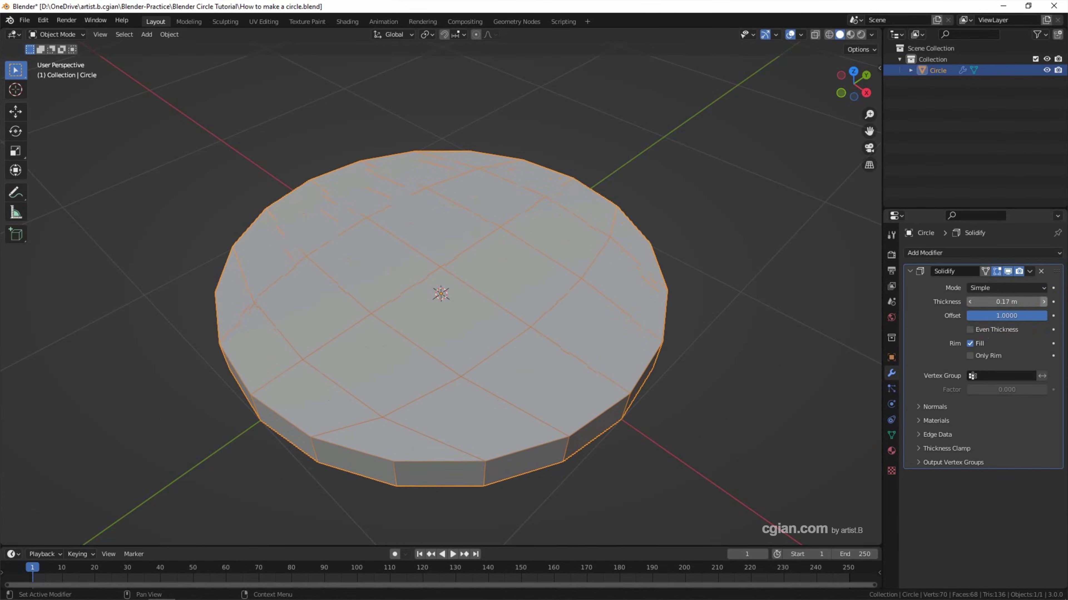
click(1043, 301)
click(1043, 302)
click(1043, 302)
click(1043, 302)
click(1043, 301)
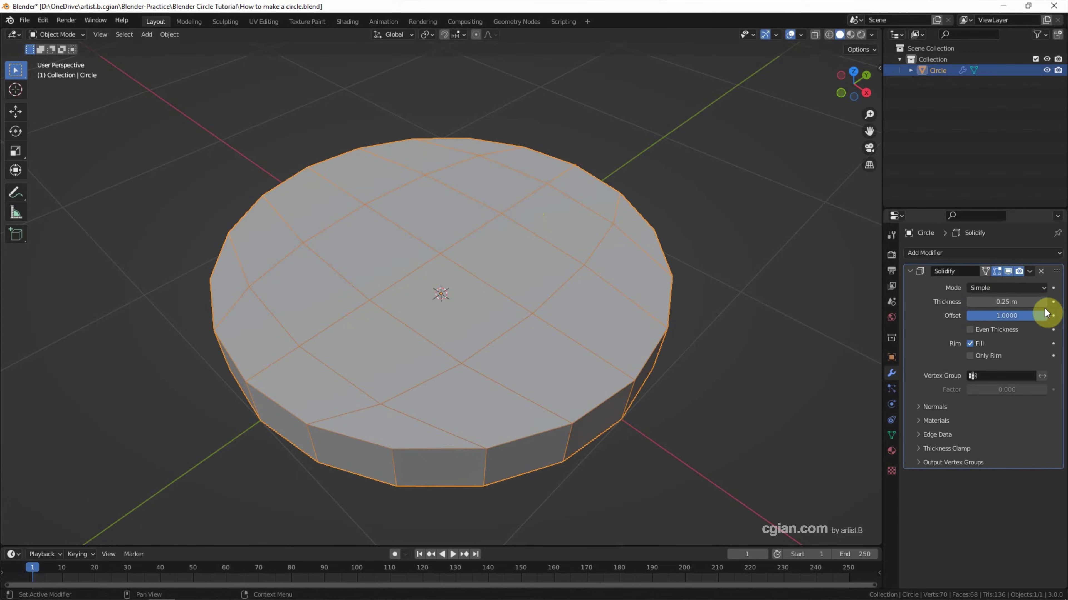
- Hide the circle in the viewport and add a 2 m mesh plane at the world origin
click(1046, 71)
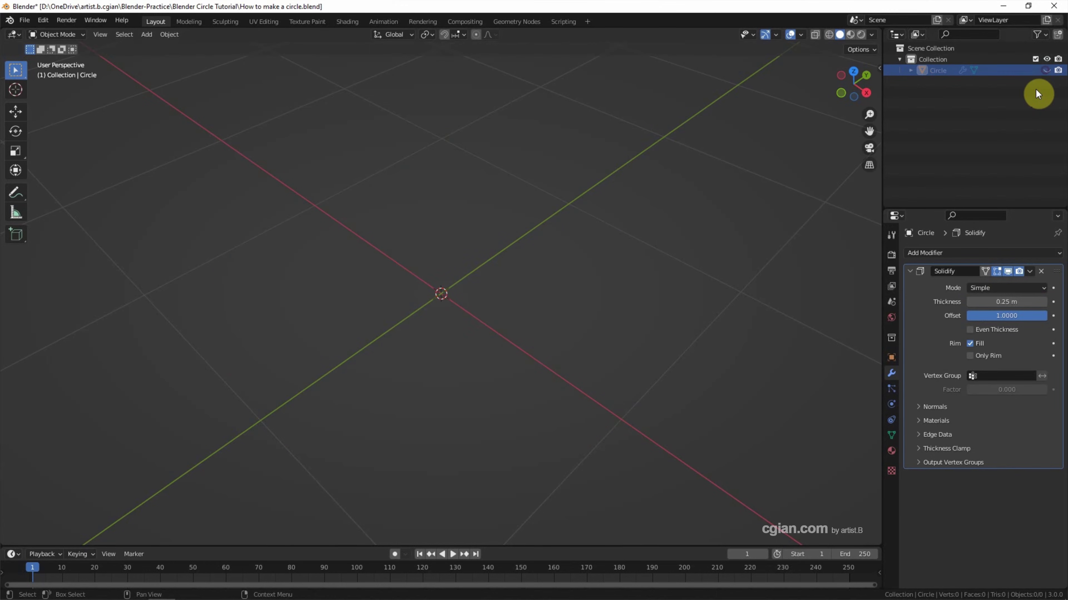
click(148, 35)
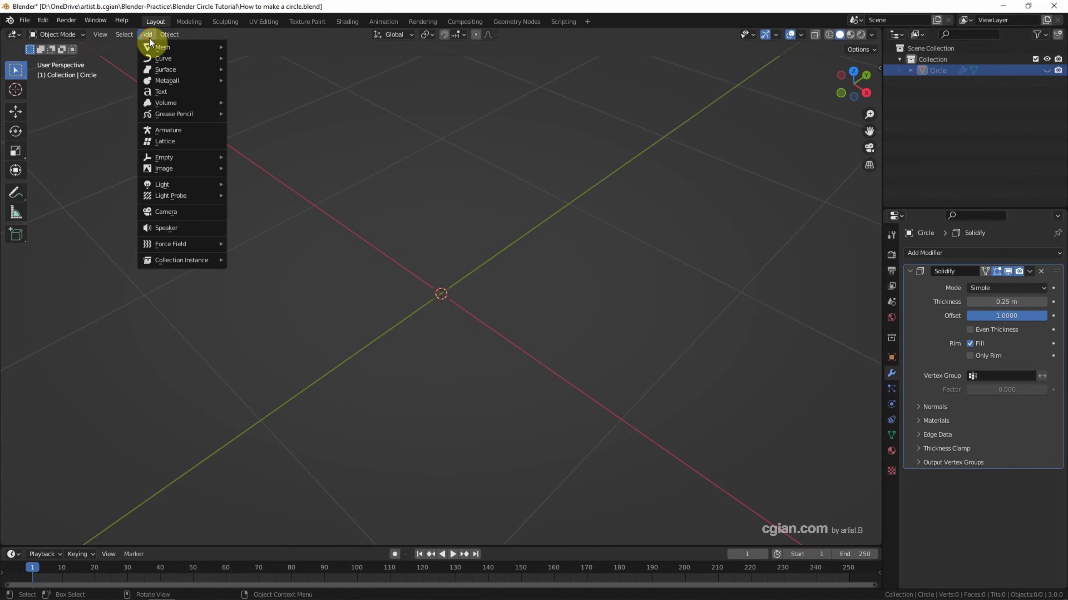
click(252, 47)
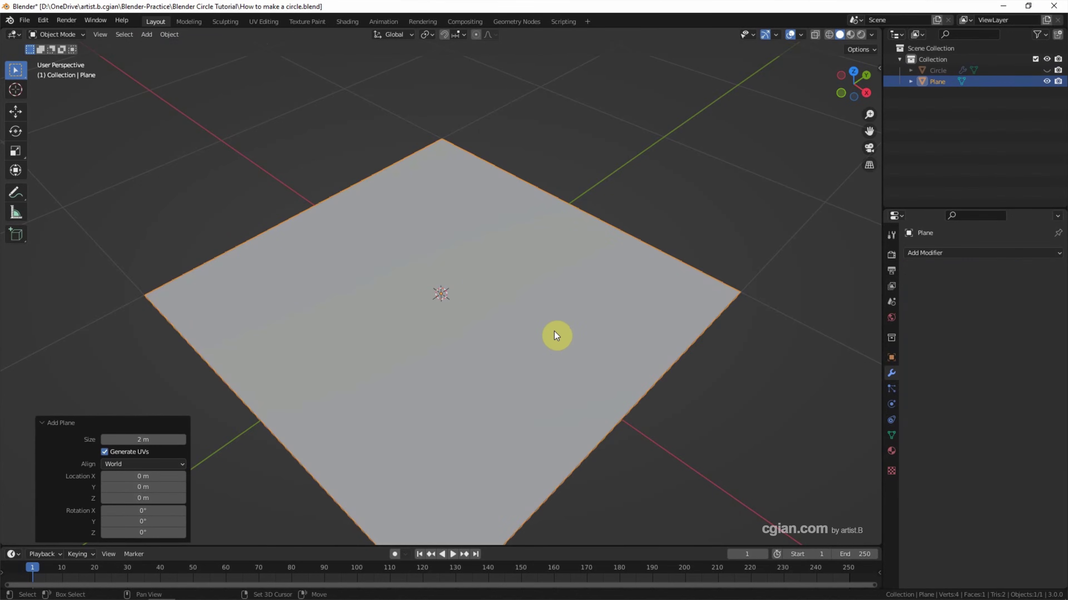
middle_drag(557, 290, 558, 274)
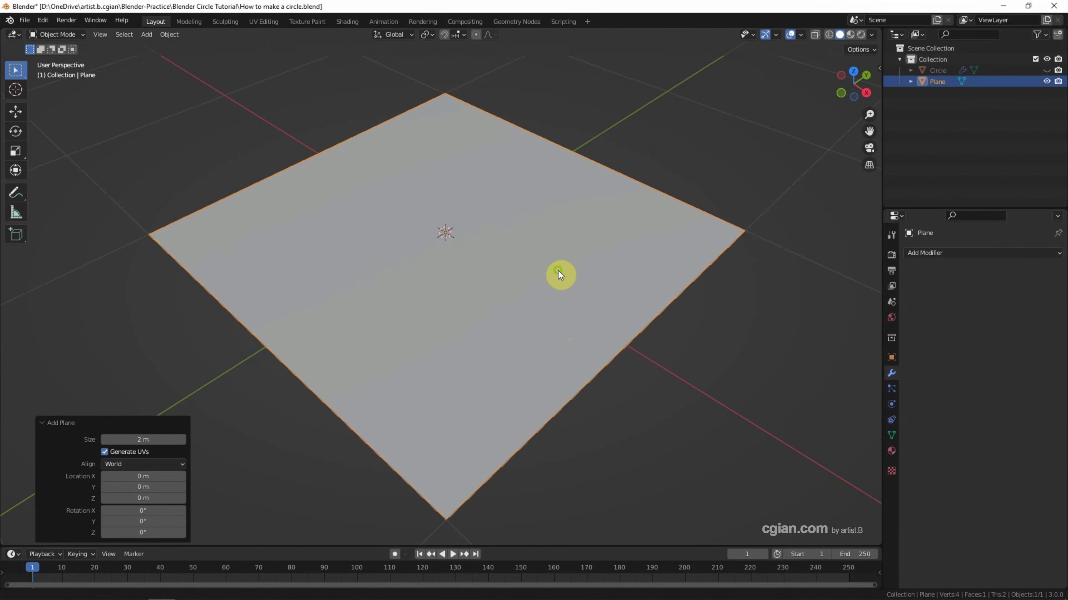
- In Edit Mode, subdivide the plane with 5 cuts
click(62, 33)
click(64, 57)
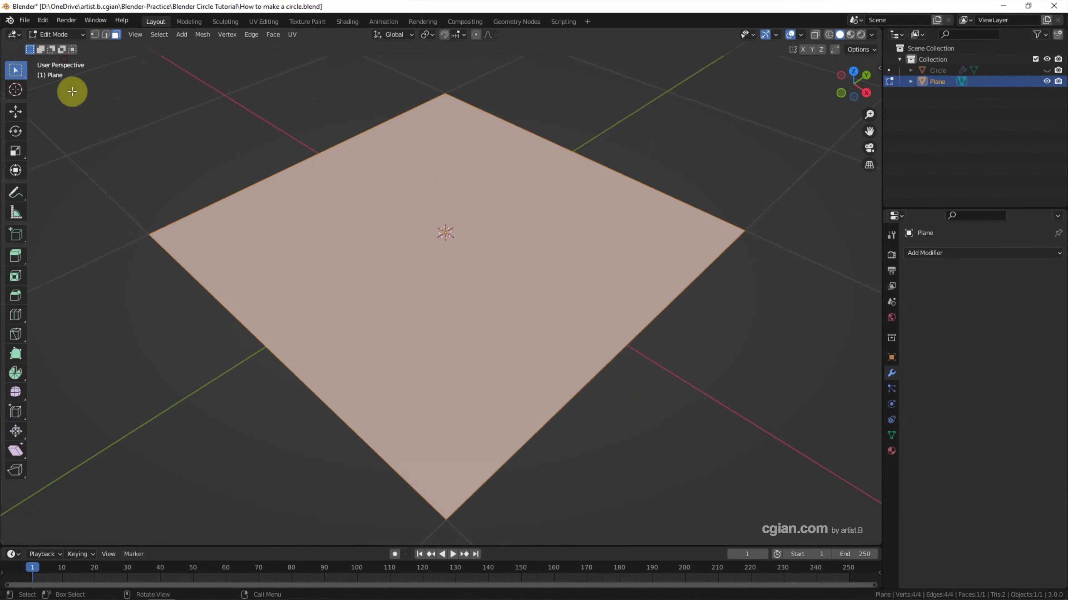
right_click(102, 142)
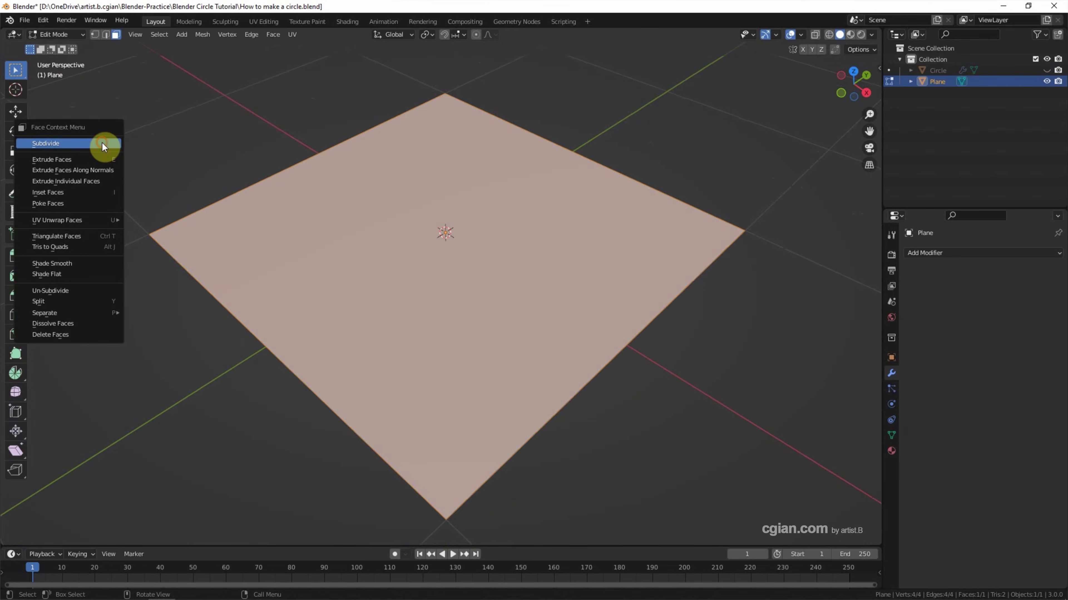
click(101, 142)
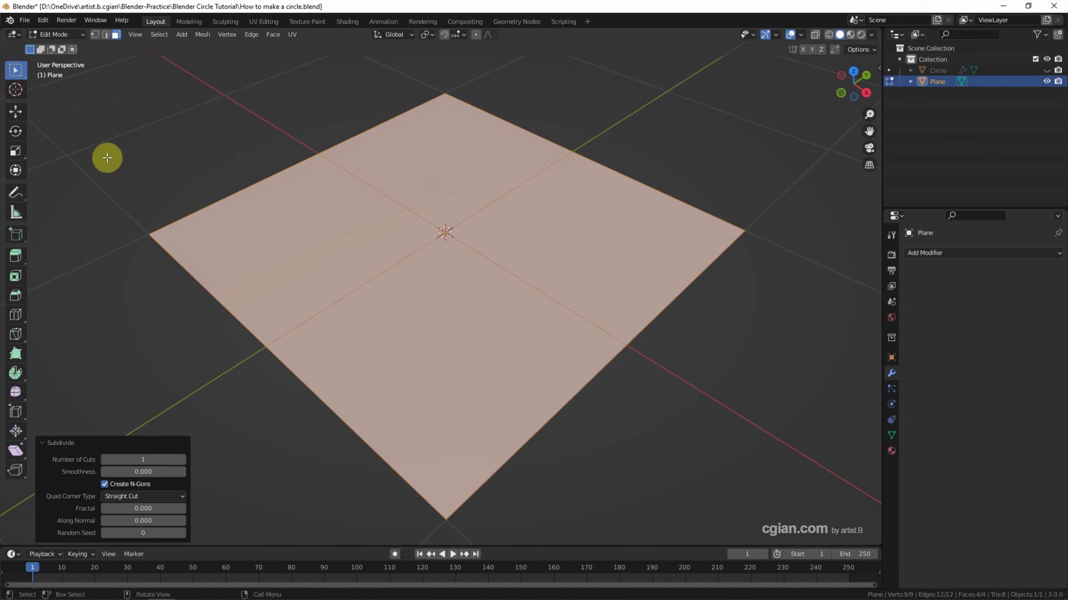
click(183, 460)
click(182, 459)
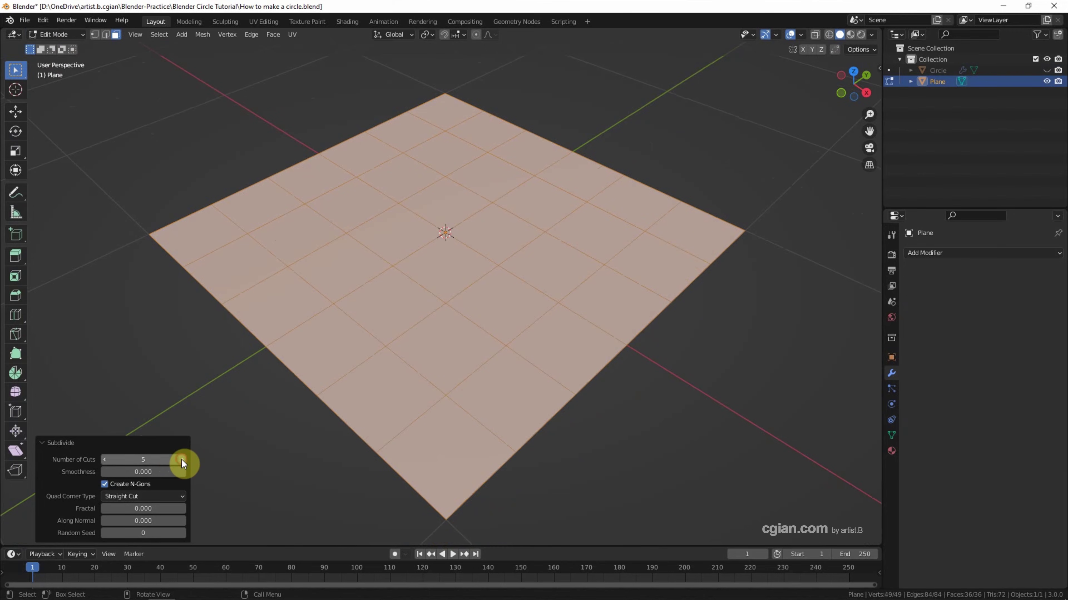
- In vertex select mode, use Select Circle to select only the vertices along the plane's outer border
click(95, 35)
click(16, 71)
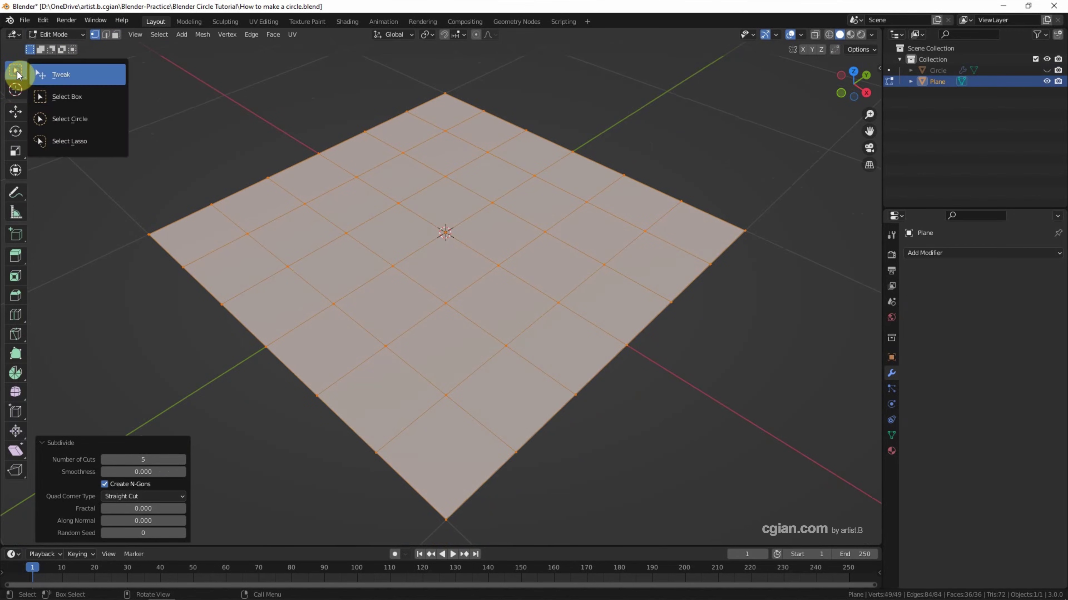
click(76, 118)
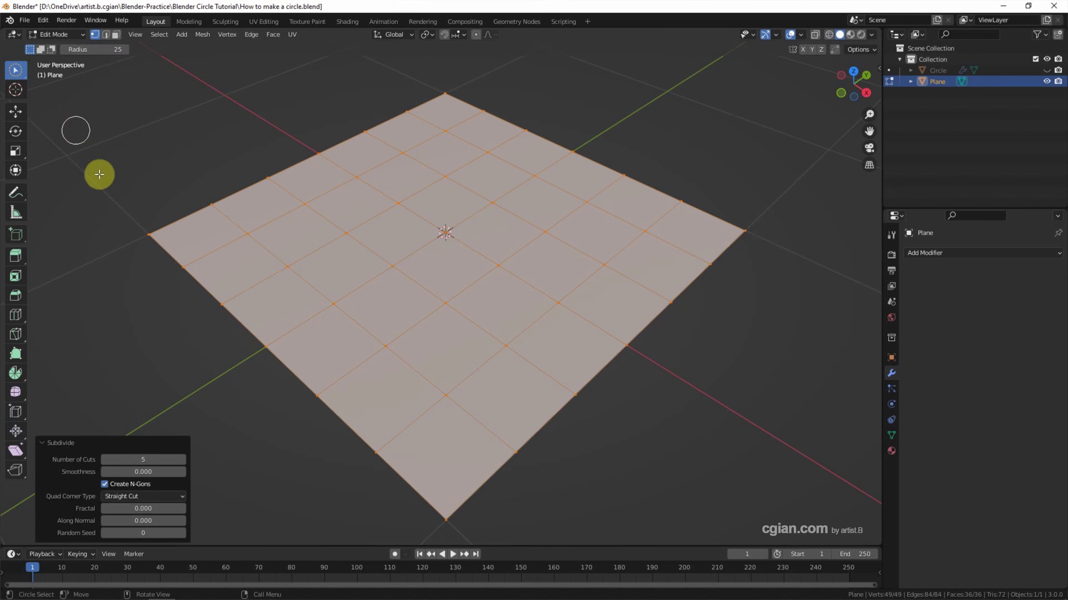
mouse_move(99, 174)
mouse_down()
mouse_move(123, 228)
mouse_move(156, 258)
mouse_move(154, 230)
mouse_move(194, 205)
mouse_move(450, 88)
mouse_move(639, 190)
mouse_move(734, 226)
mouse_move(746, 246)
mouse_move(439, 514)
mouse_move(299, 366)
mouse_move(171, 268)
mouse_up()
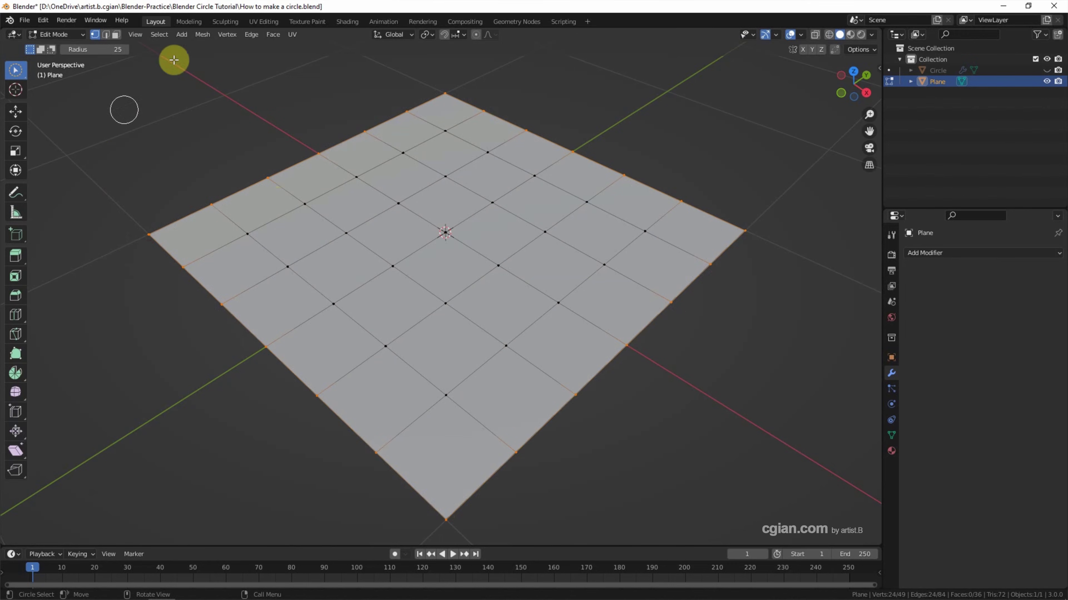
- Round the selected border vertices into a circle with To Sphere at a factor of 1
click(203, 35)
mouse_move(229, 56)
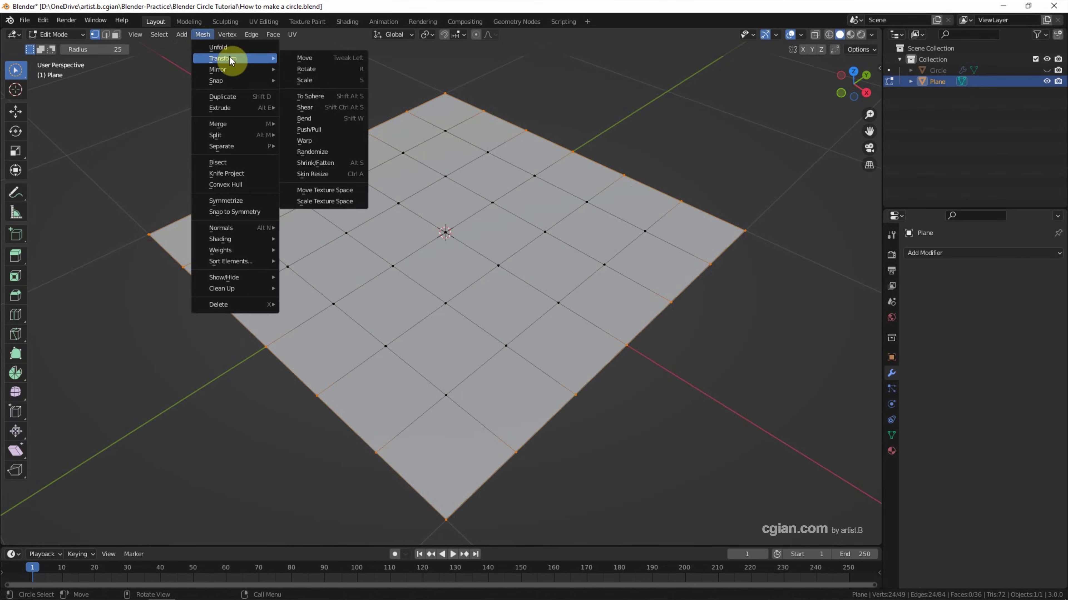
click(336, 97)
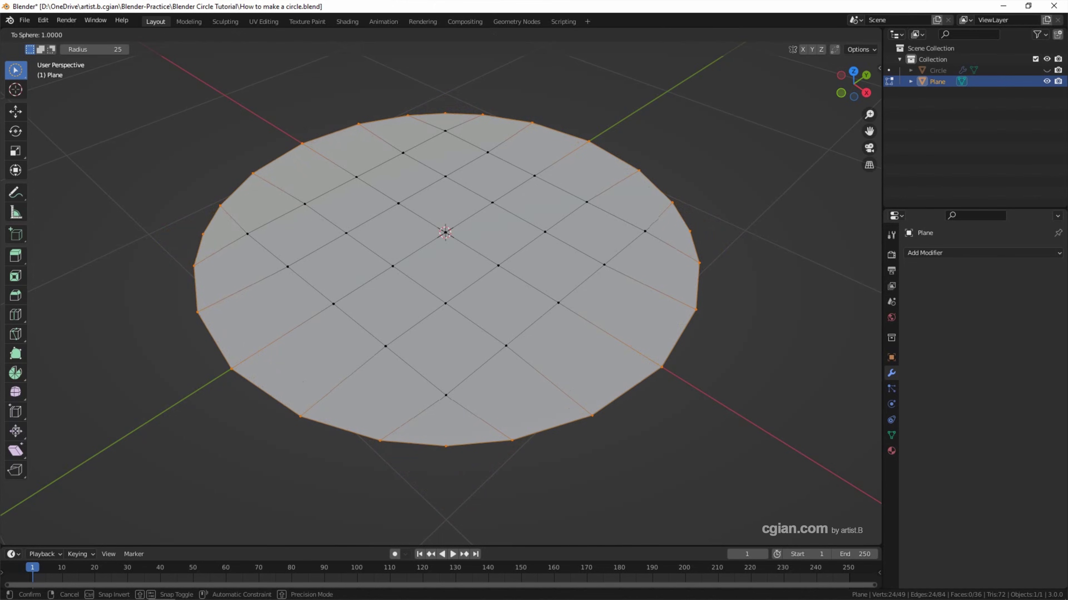
click(825, 165)
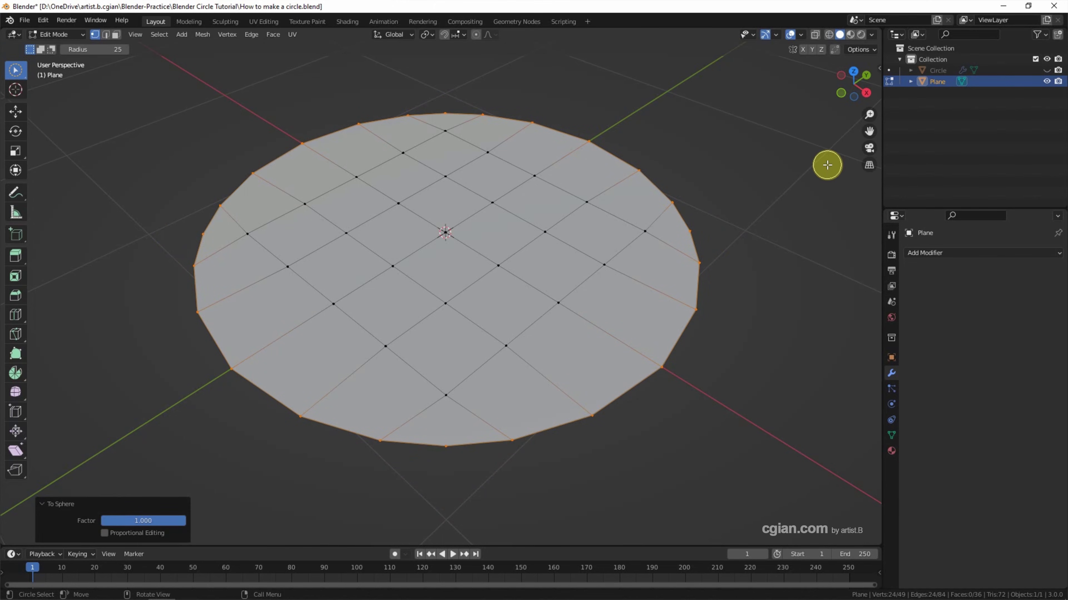
- In face select mode, try extruding all faces of the rounded plane upward about 0.14 m and undo it
click(116, 36)
key(a)
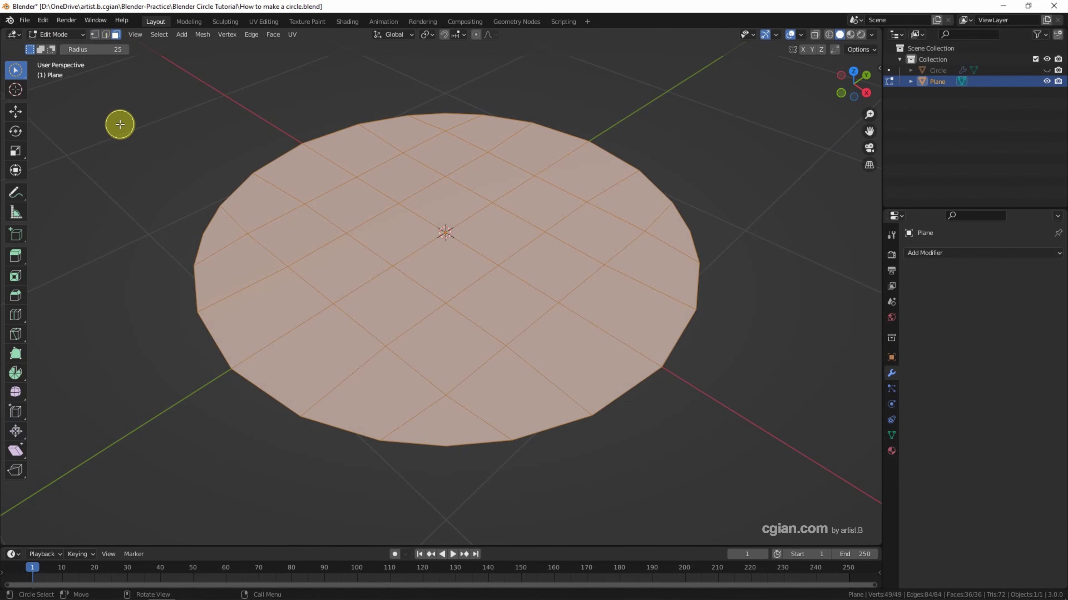
key(e)
click(123, 101)
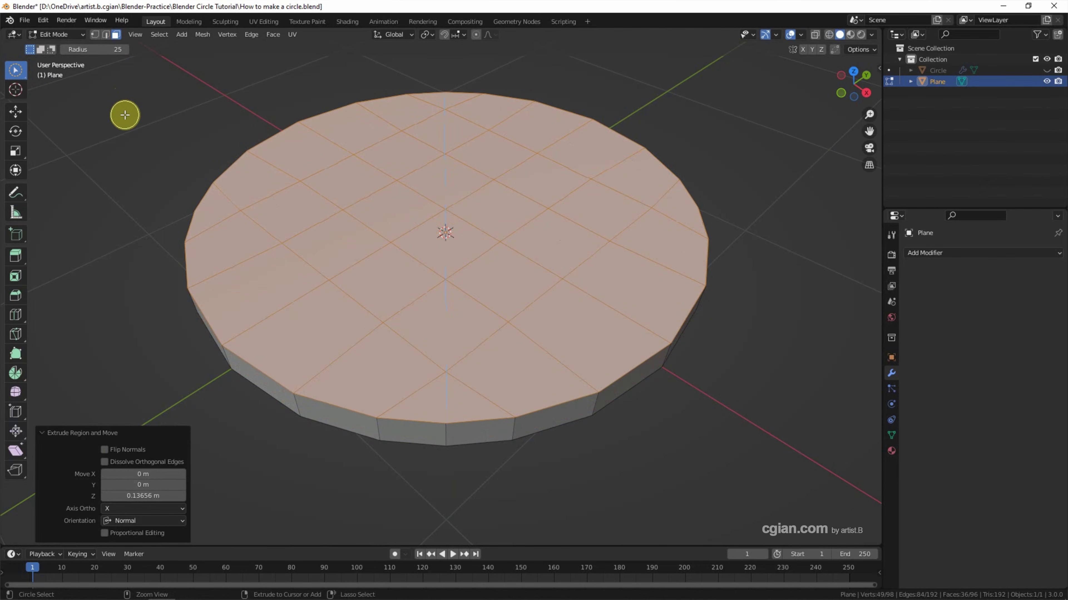
key(ctrl+z)
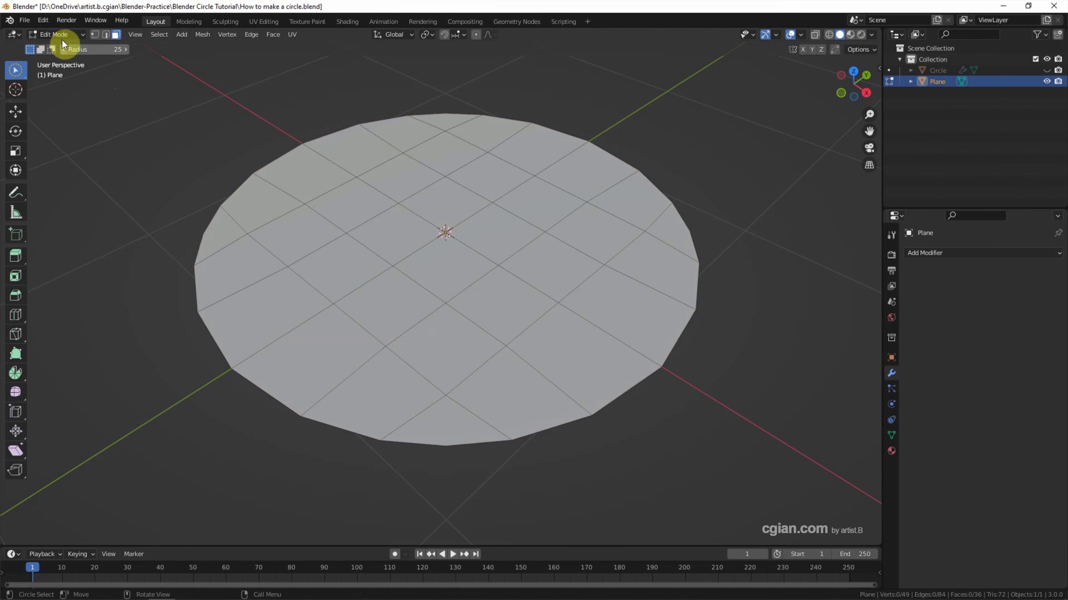
- Return to Object Mode and open the list of modifiers for the rounded plane
click(56, 34)
click(64, 47)
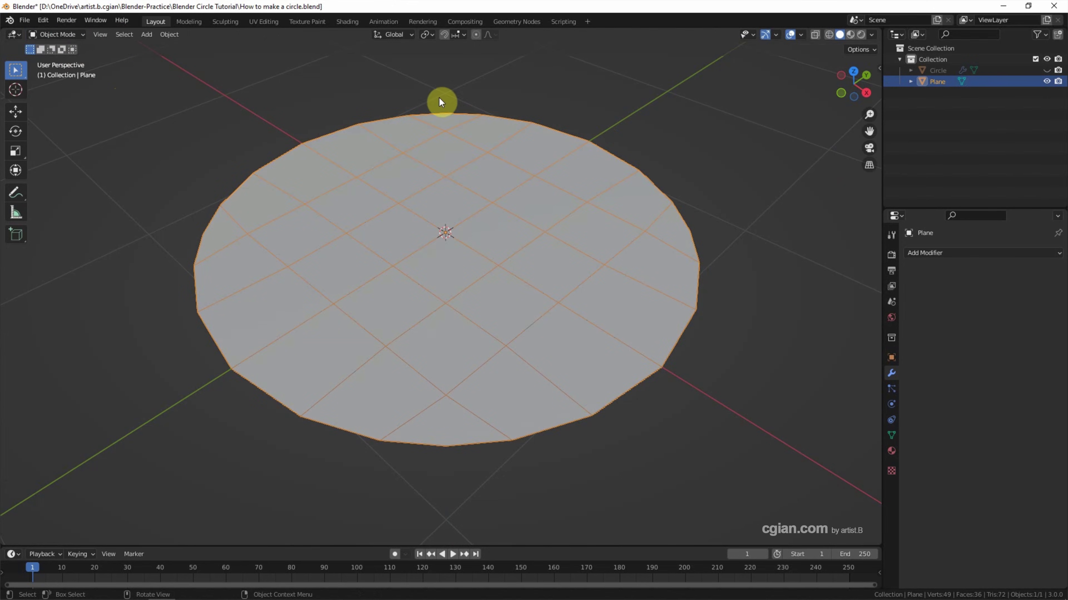
click(915, 250)
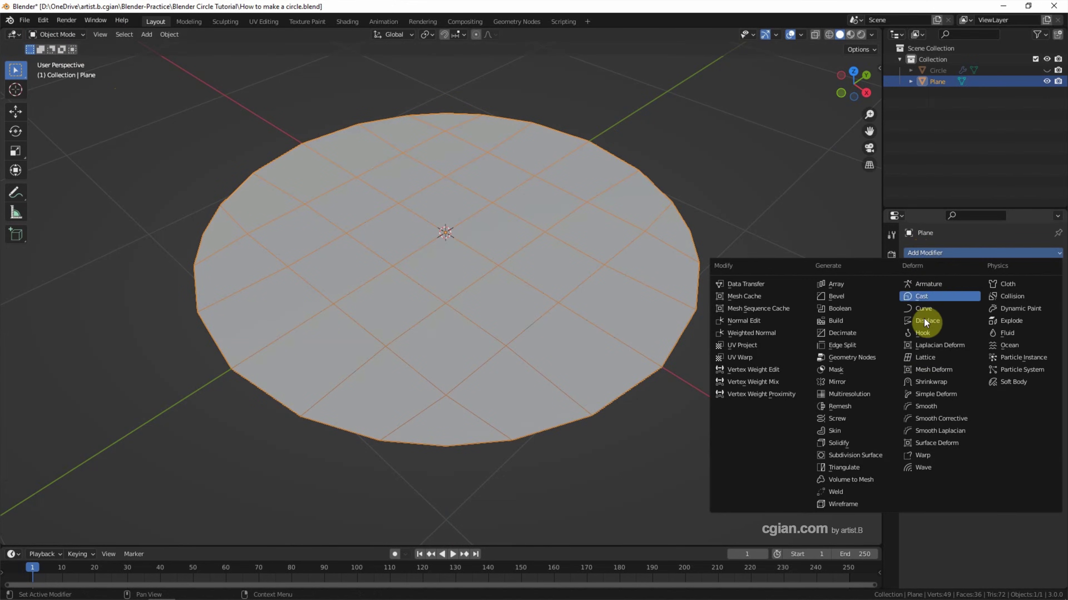